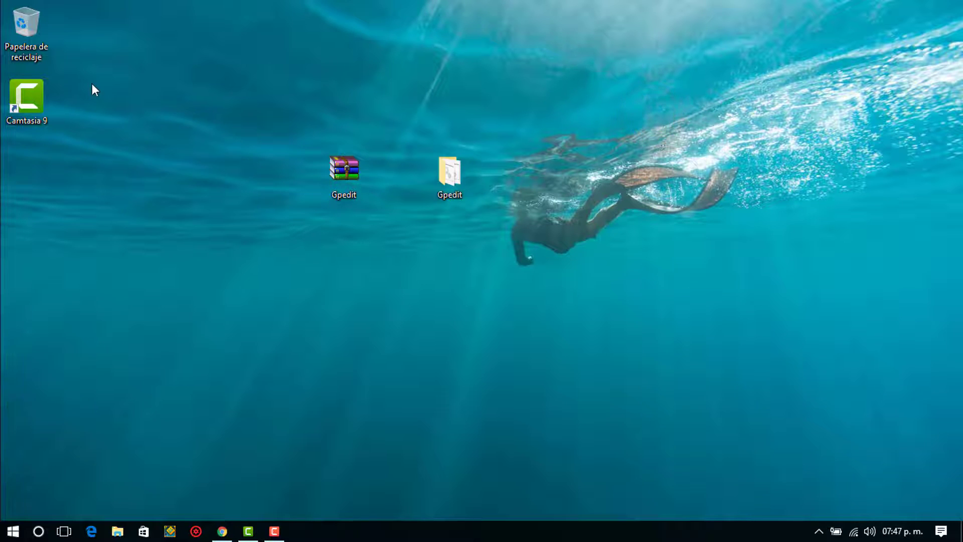
left_click_drag(555, 347, 138, 208)
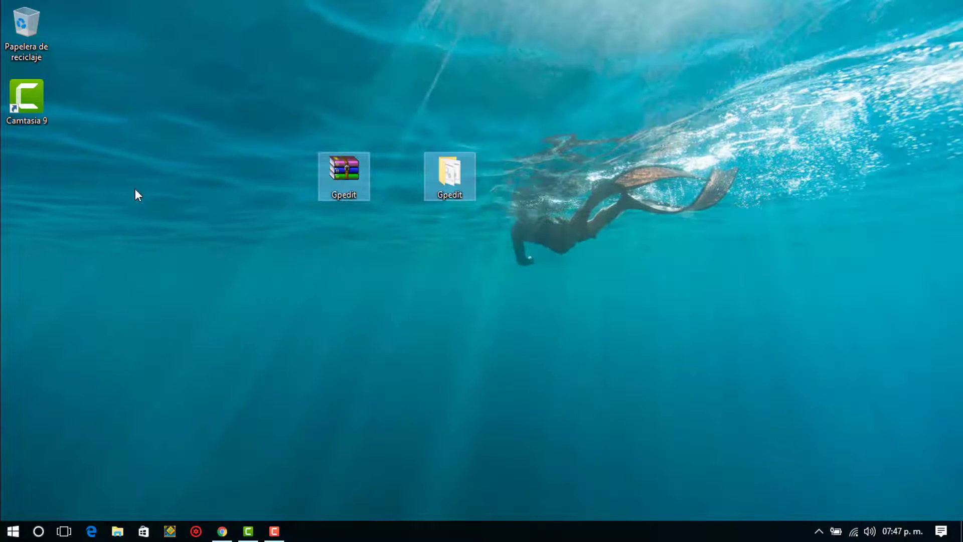
left_click_drag(94, 1, 959, 511)
left_click_drag(66, 1, 959, 319)
left_click_drag(107, 6, 959, 506)
left_click_drag(76, 2, 956, 308)
left_click(571, 59)
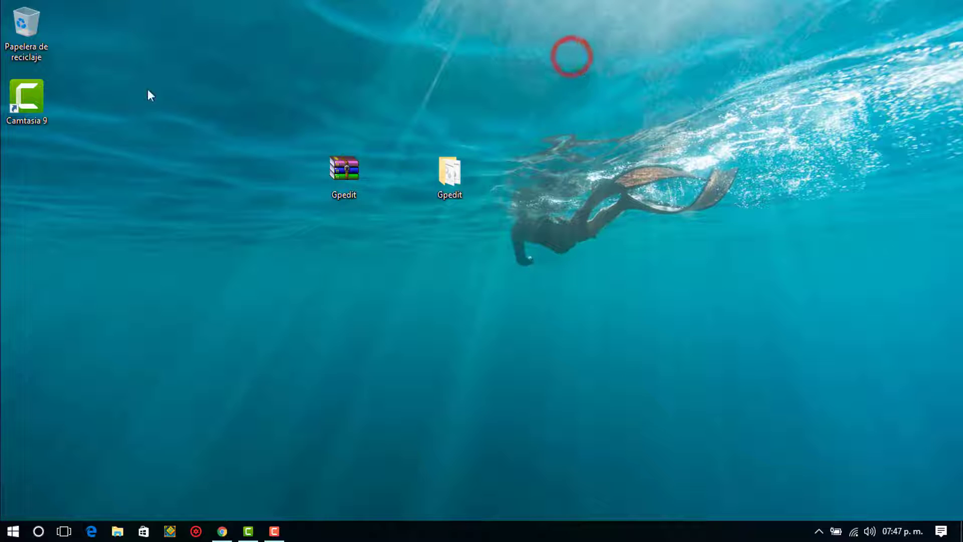
left_click_drag(2, 2, 956, 311)
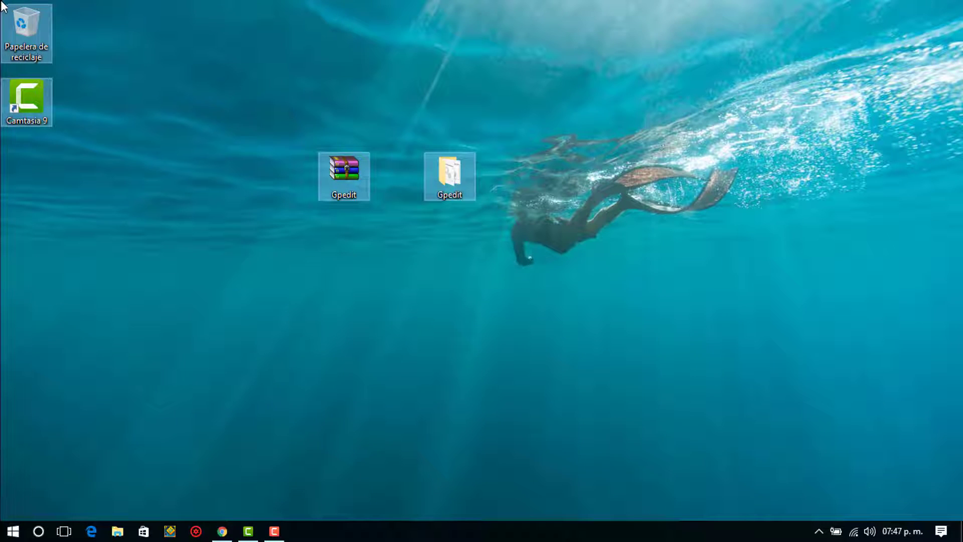
left_click(2, 3)
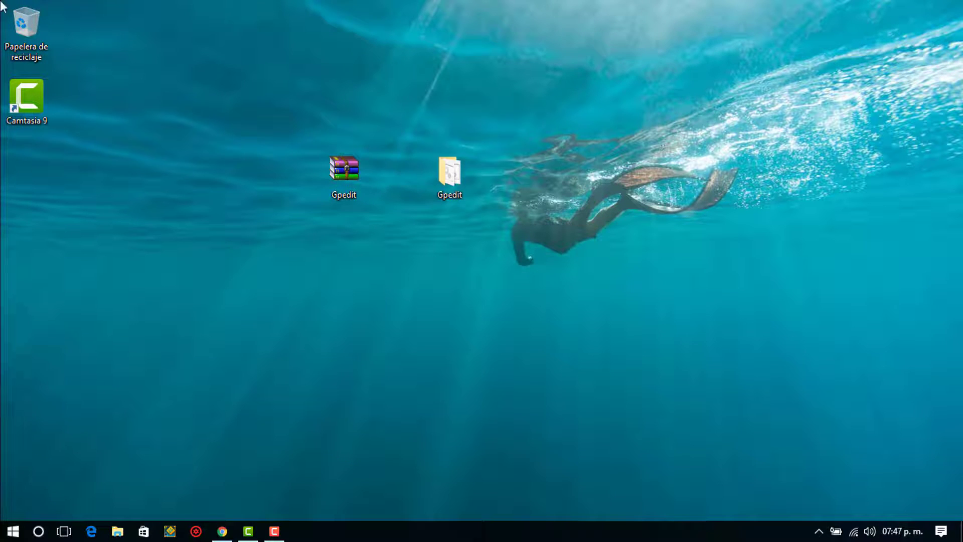
left_click_drag(2, 6, 442, 432)
left_click(213, 248)
- Try to launch "gpdit.msc" through the Windows Run prompt and close the windows it leaves open
key("super+r")
type("g")
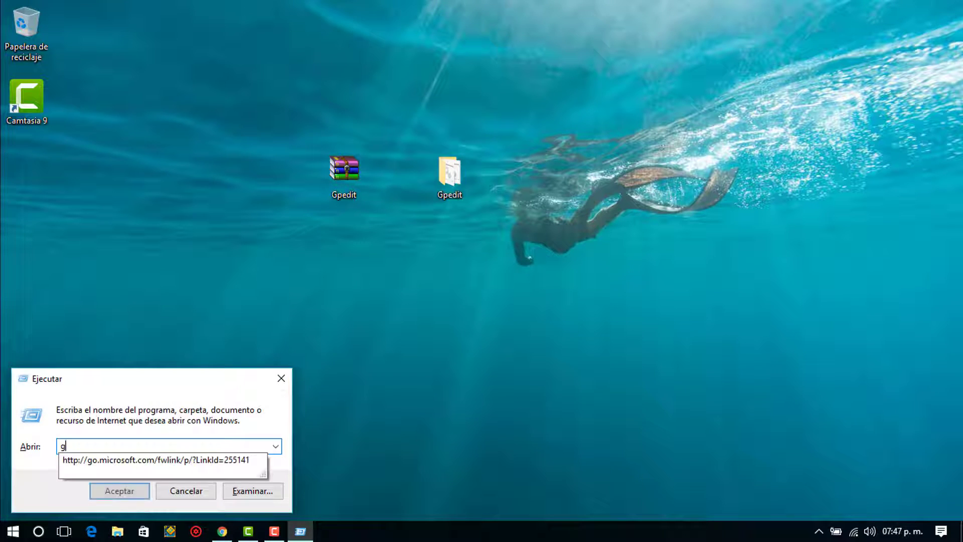
type("pdit.msc")
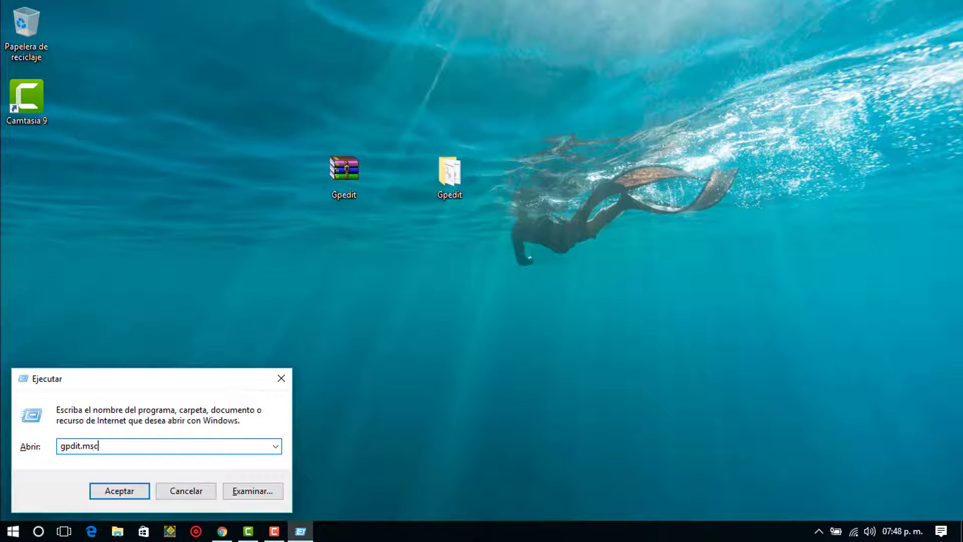
key("Return")
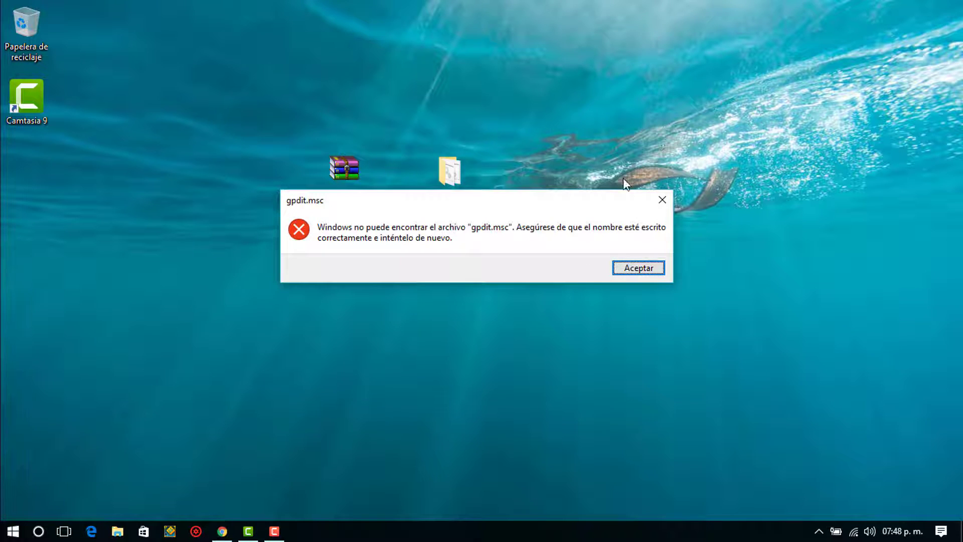
left_click(662, 199)
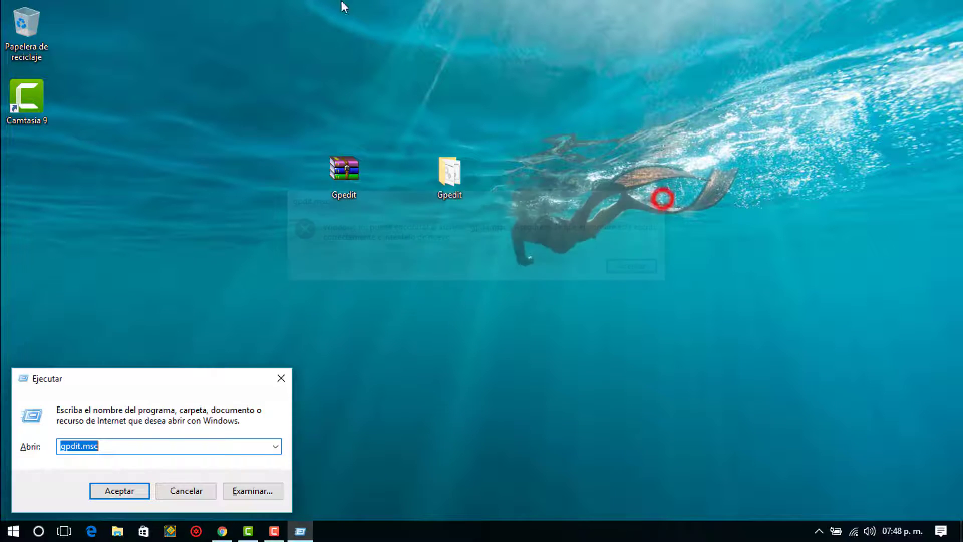
left_click(279, 381)
left_click_drag(402, 244, 279, 348)
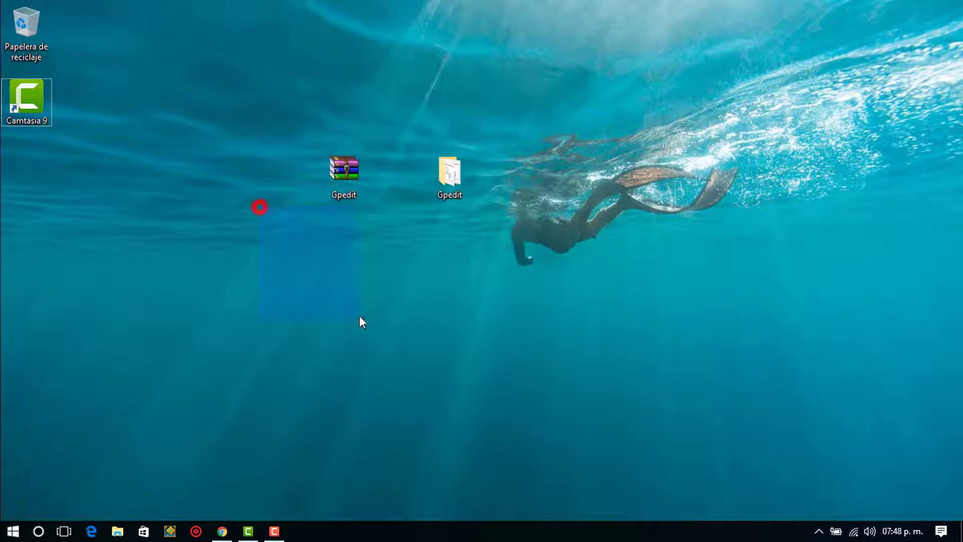
left_click_drag(360, 317, 640, 316)
- Open the Gpedit folder on the desktop to show the installer files
double_click(454, 176)
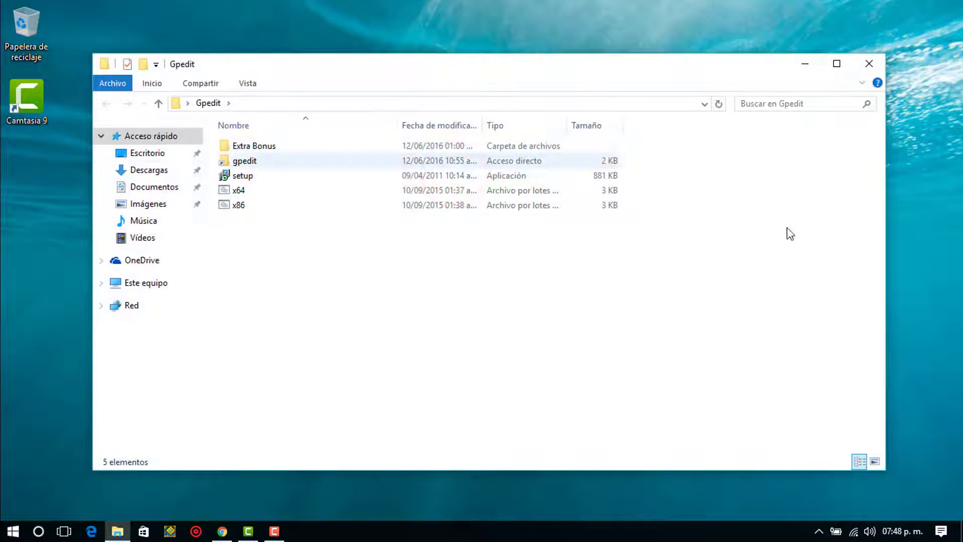
left_click_drag(370, 337, 401, 120)
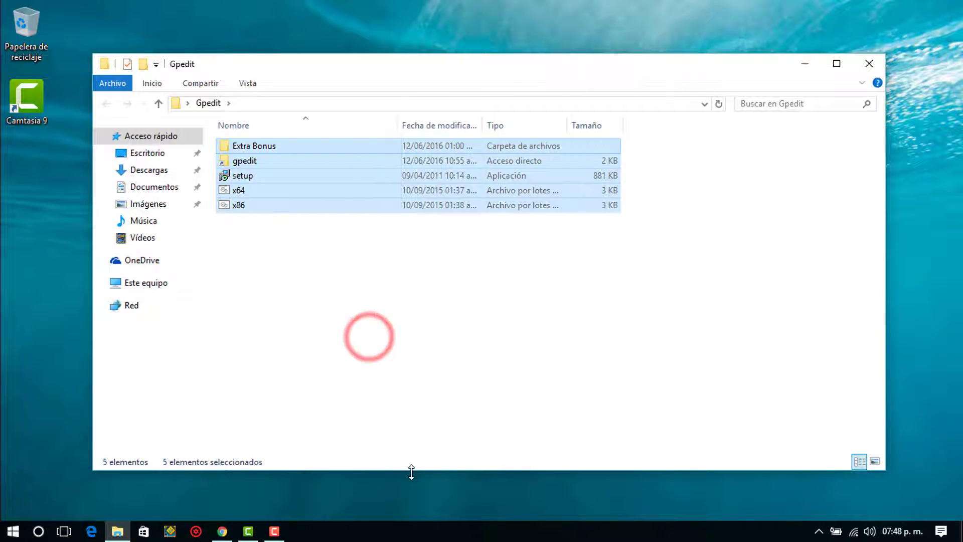
left_click(391, 312)
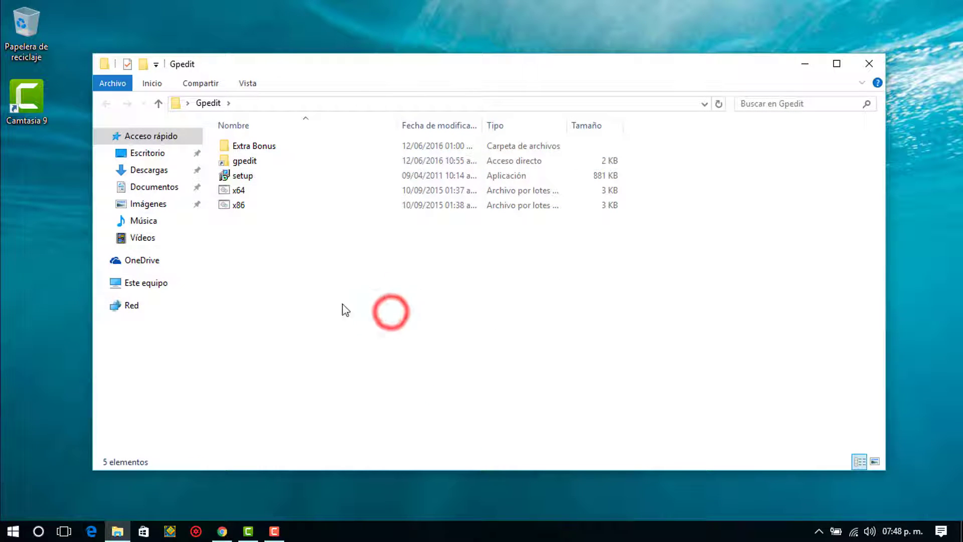
left_click_drag(302, 239, 321, 116)
left_click(322, 351)
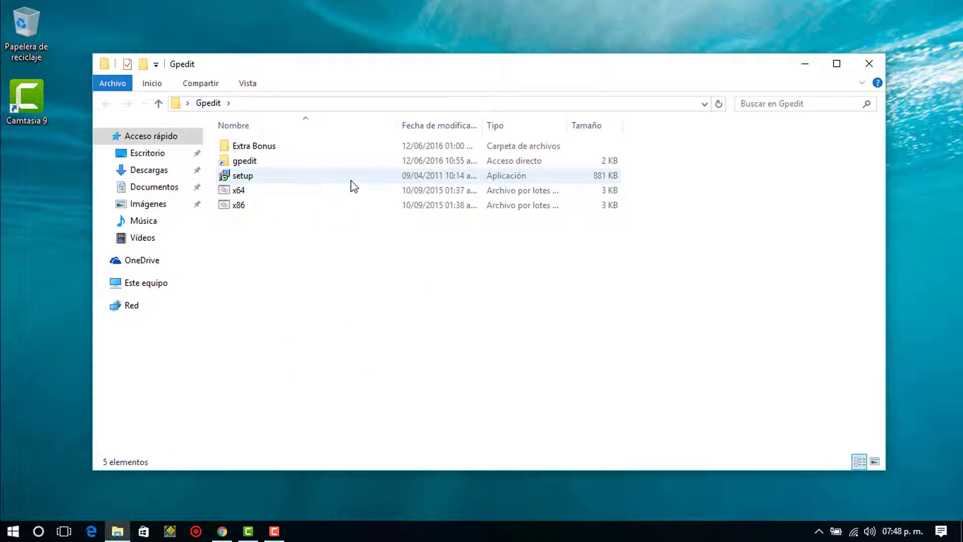
- Run the setup application from the Gpedit folder and go through its wizard to install gpedit.msc
left_click(286, 181)
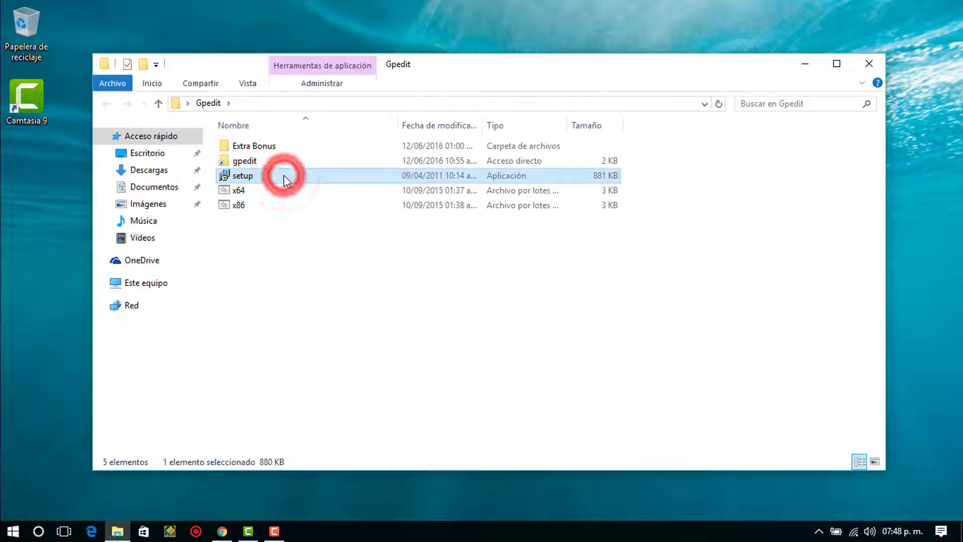
double_click(286, 182)
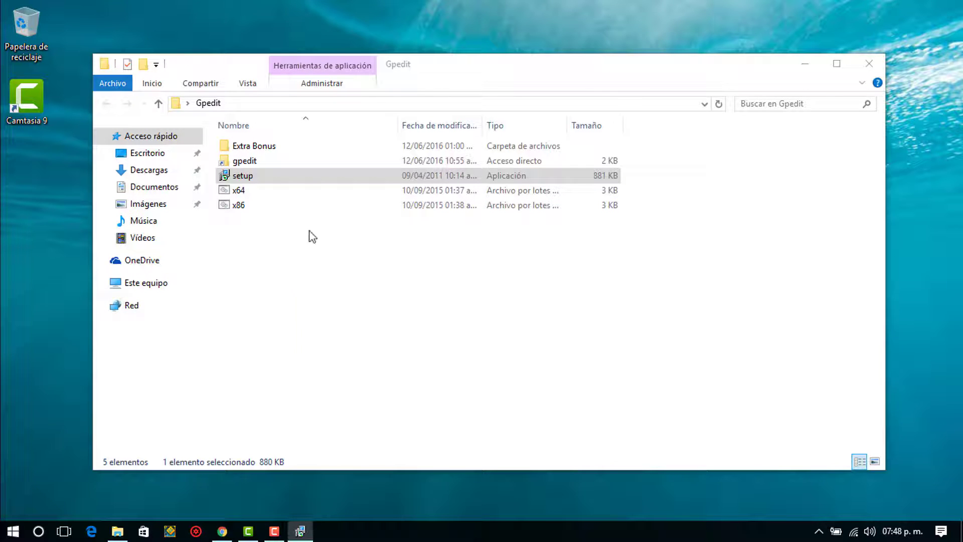
left_click(575, 386)
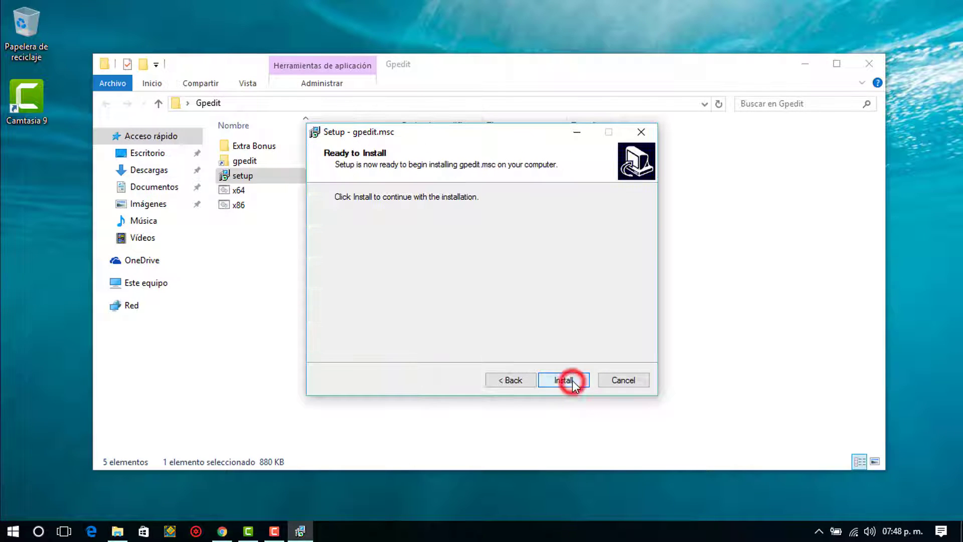
left_click(575, 386)
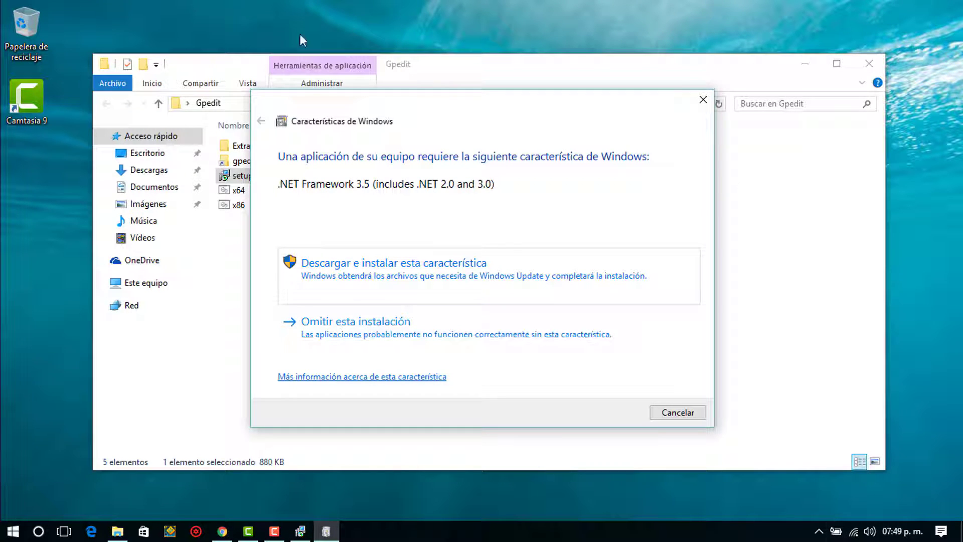
- Download and install the required .NET Framework 3.5 Windows feature, then close its dialog
left_click(421, 276)
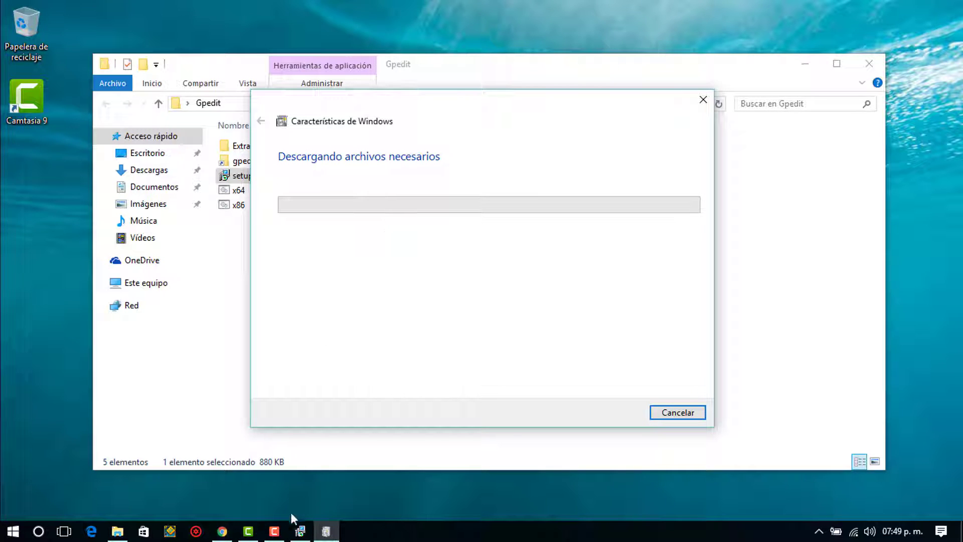
left_click(274, 531)
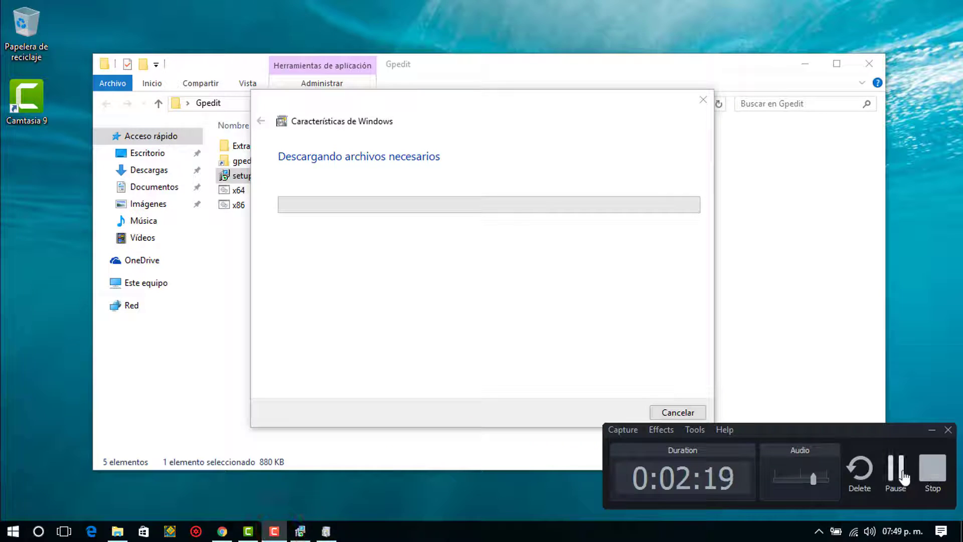
left_click(896, 472)
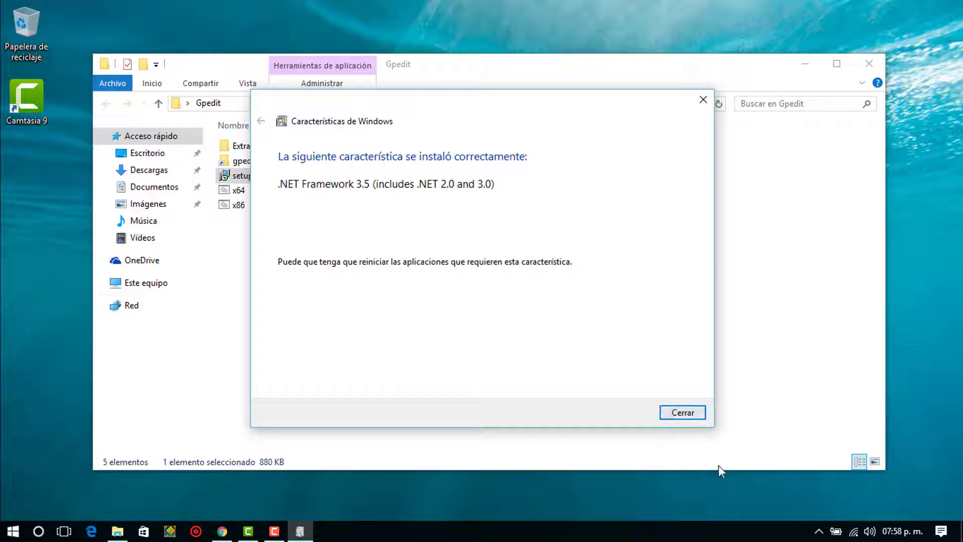
left_click(703, 99)
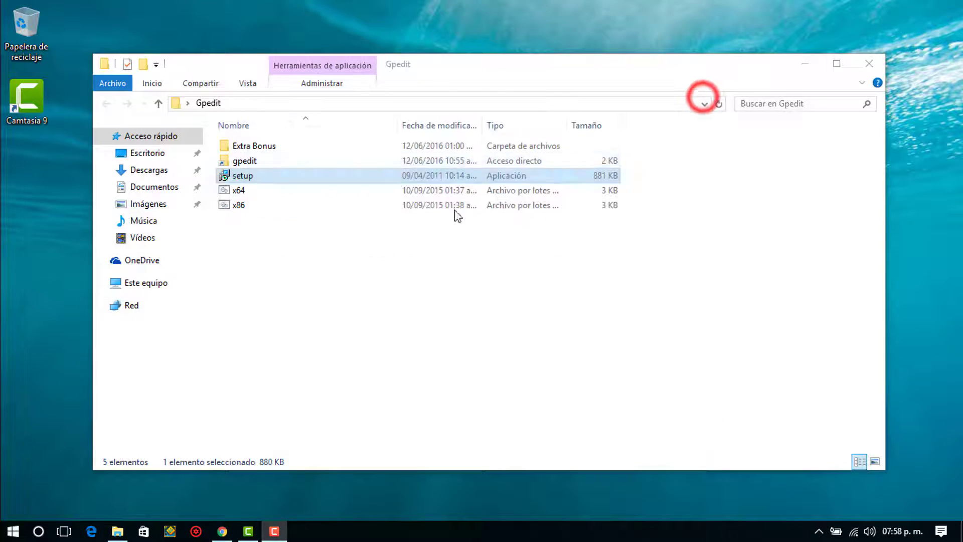
left_click(463, 277)
left_click_drag(742, 256, 382, 469)
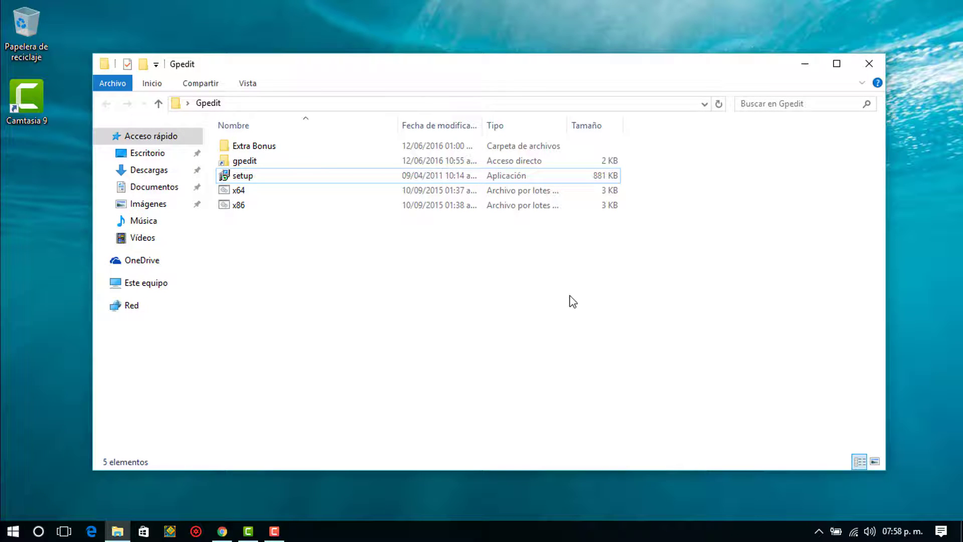
right_click(572, 301)
left_click(473, 311)
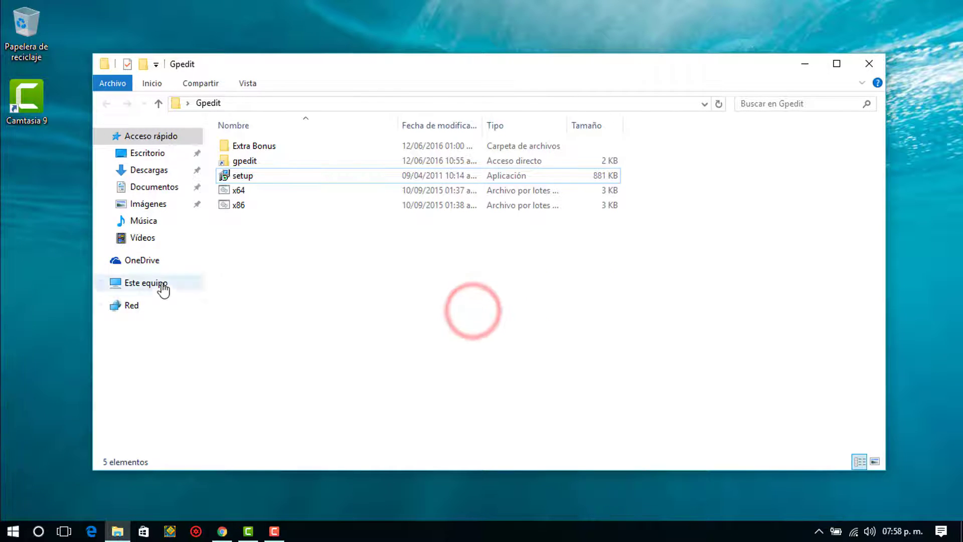
- Browse to the SysWOW64 folder inside the Windows folder on Disco local (C:)
left_click(158, 284)
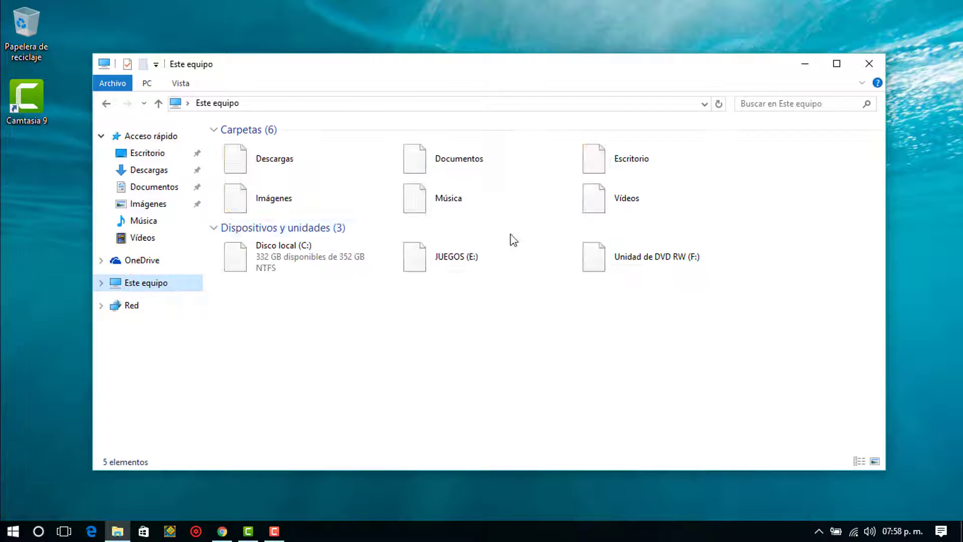
double_click(273, 248)
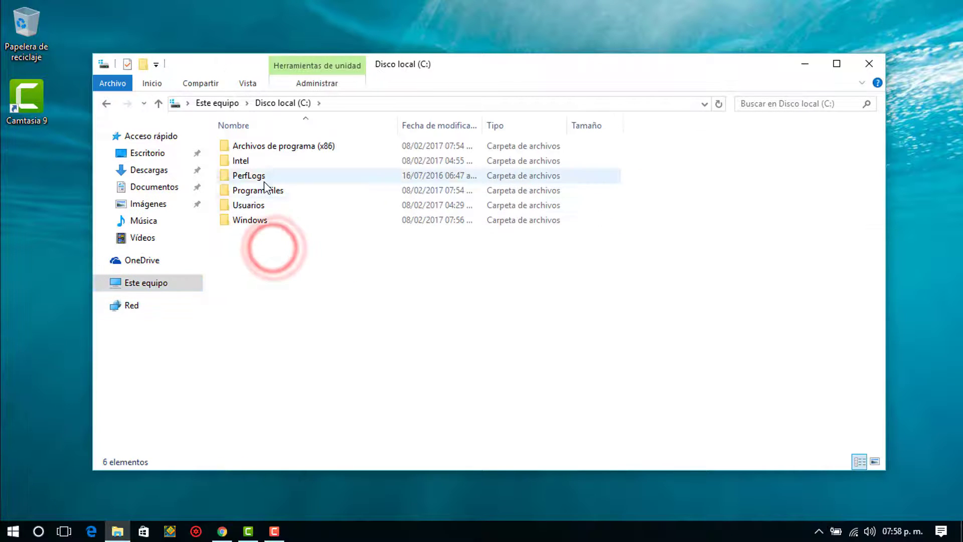
double_click(258, 220)
scroll(286, 267, "down", 5)
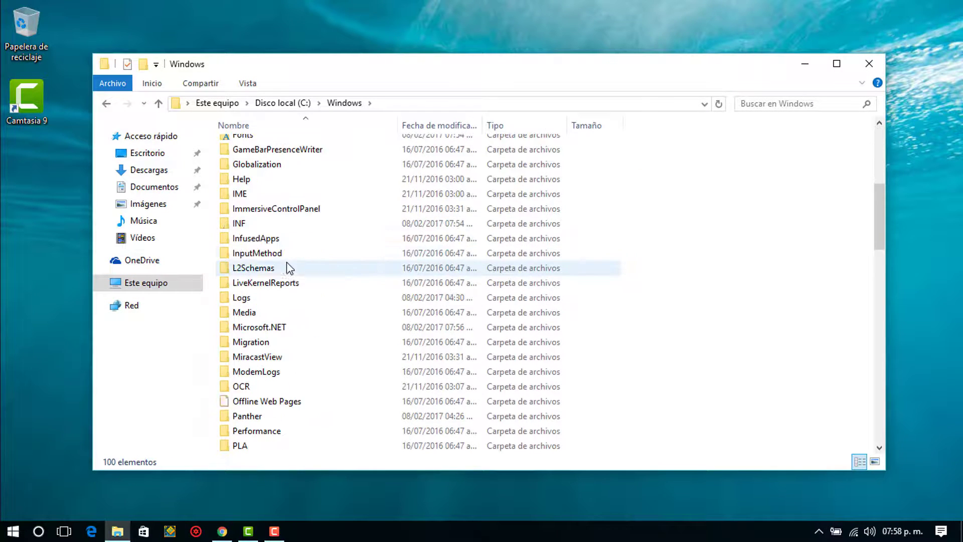
scroll(290, 267, "down", 6)
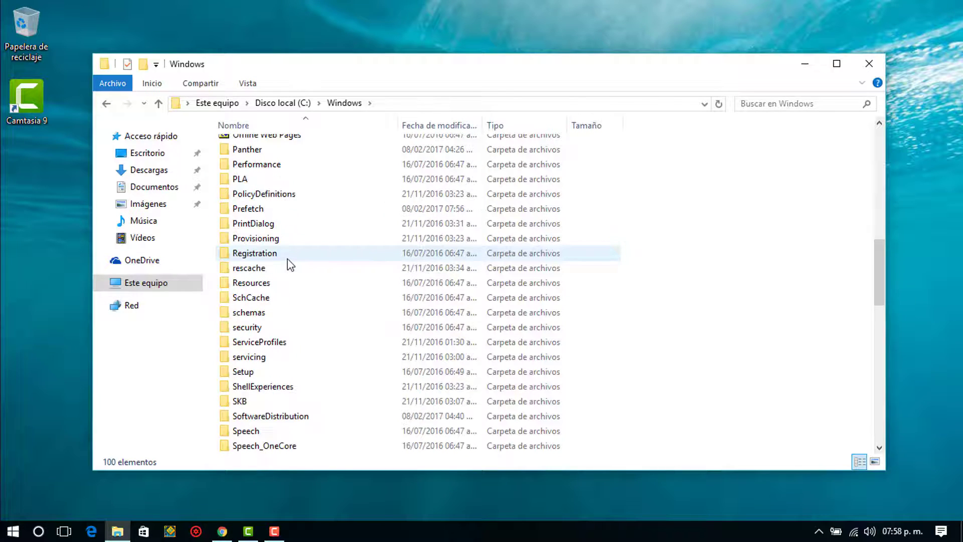
scroll(290, 266, "down", 2)
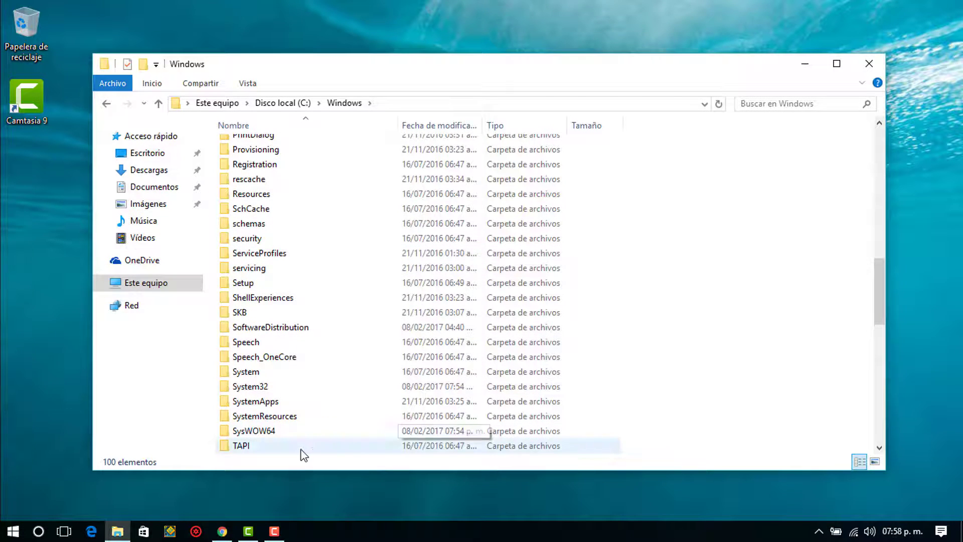
left_click(254, 430)
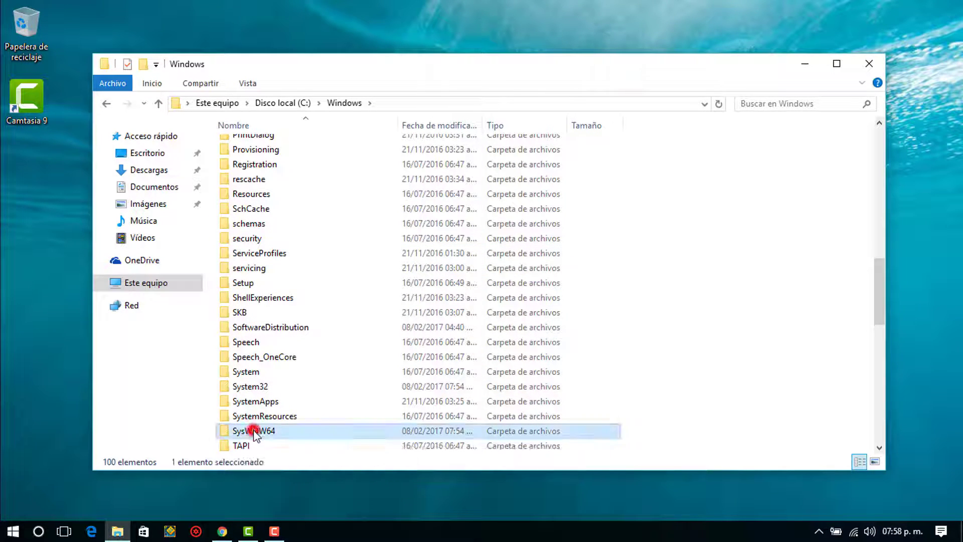
double_click(310, 432)
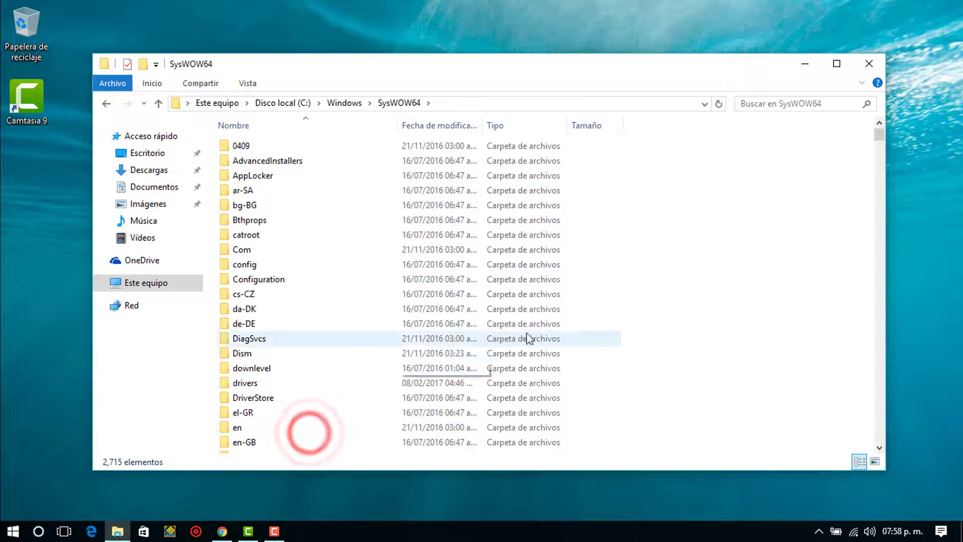
- Copy the GroupPolicy and GroupPolicyUsers folders from the SysWOW64 folder
scroll(452, 321, "down", 2)
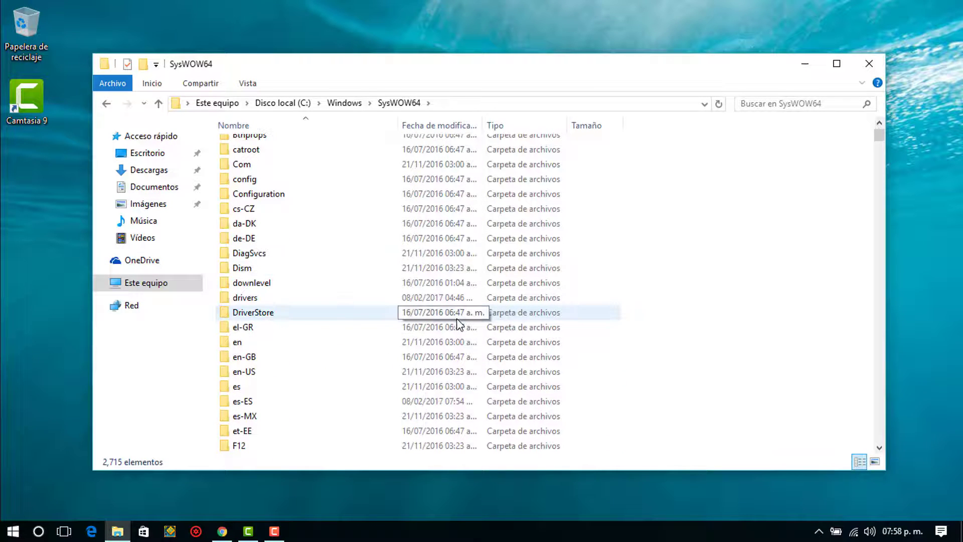
scroll(457, 323, "down", 2)
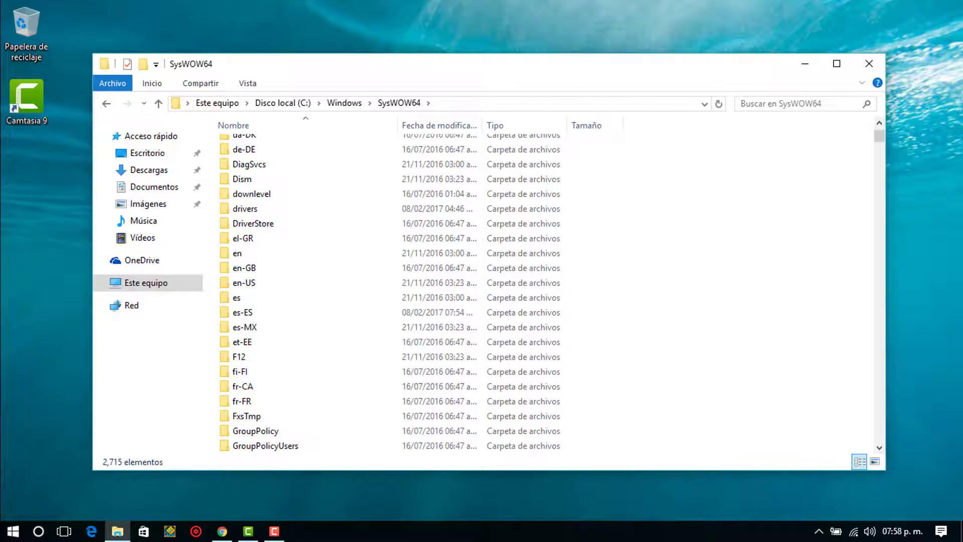
left_click(580, 430)
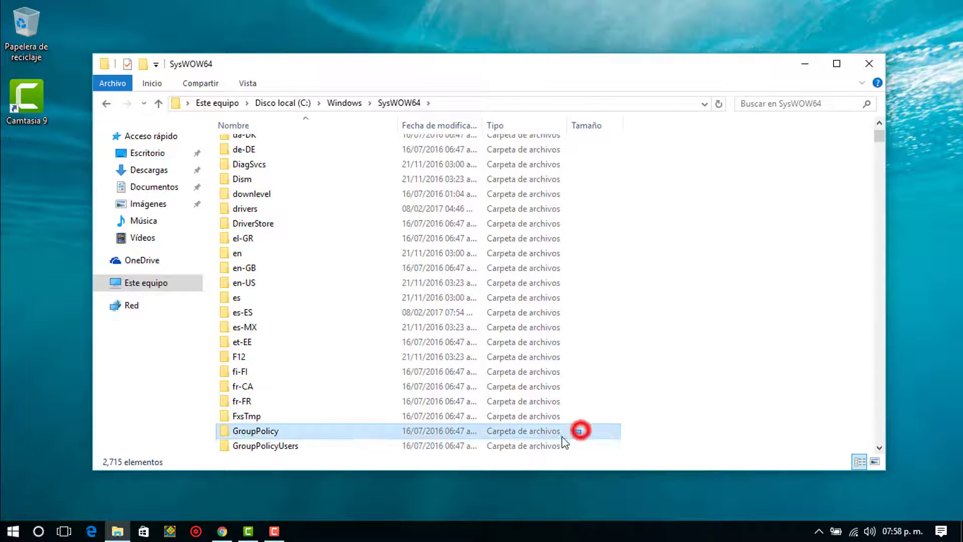
left_click(562, 446, "ctrl")
scroll(548, 346, "down", 2)
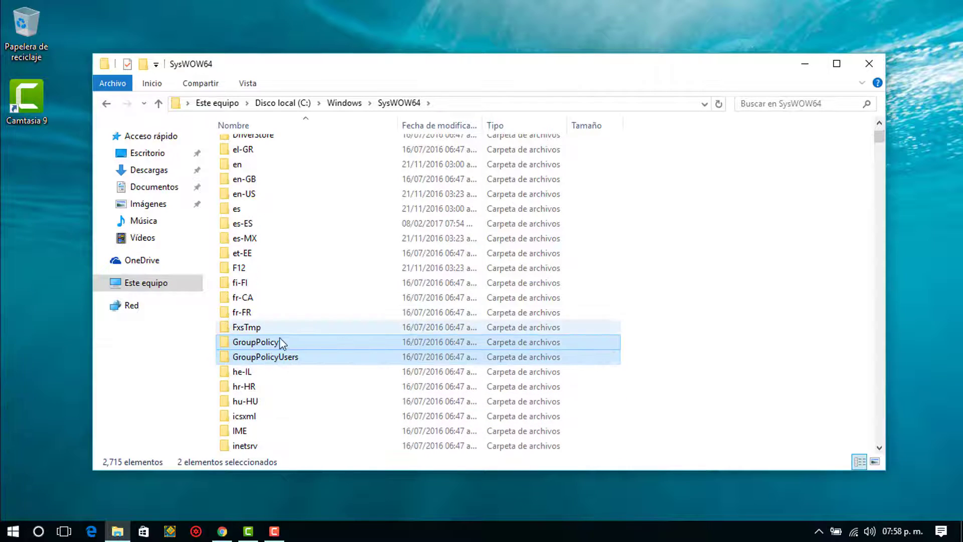
right_click(275, 343)
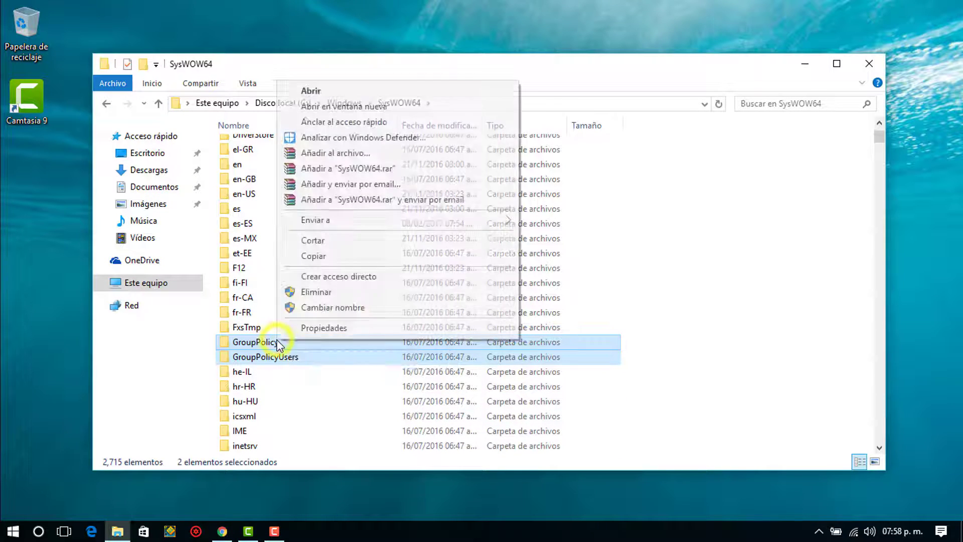
left_click(335, 257)
- Paste the copied GroupPolicy folders into the System32 folder inside Windows on Disco local (C:)
left_click(170, 285)
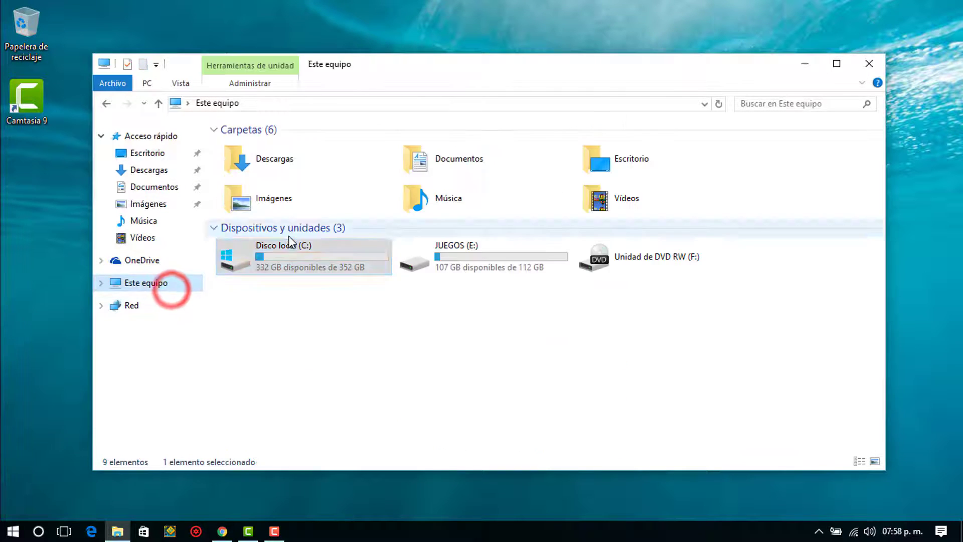
left_click(290, 247)
double_click(290, 247)
double_click(294, 221)
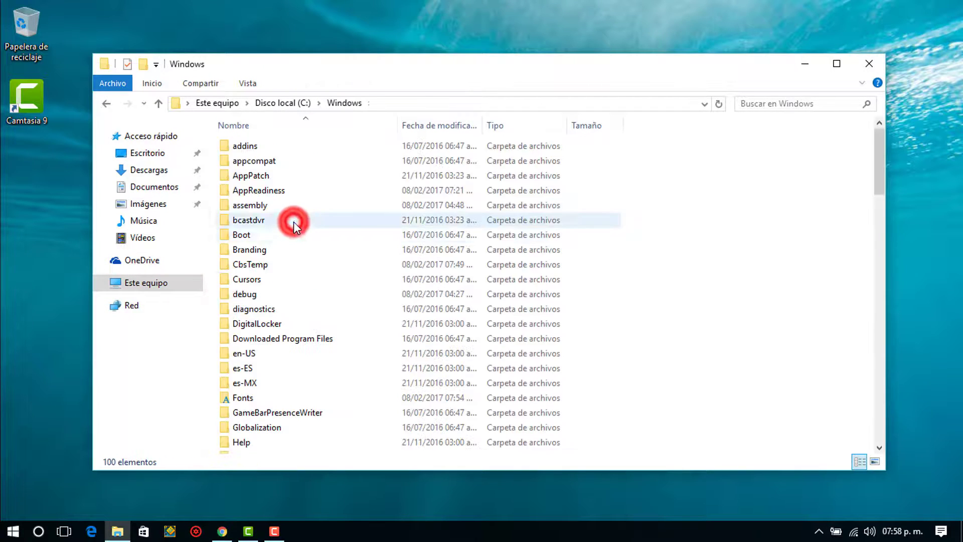
scroll(299, 341, "down", 12)
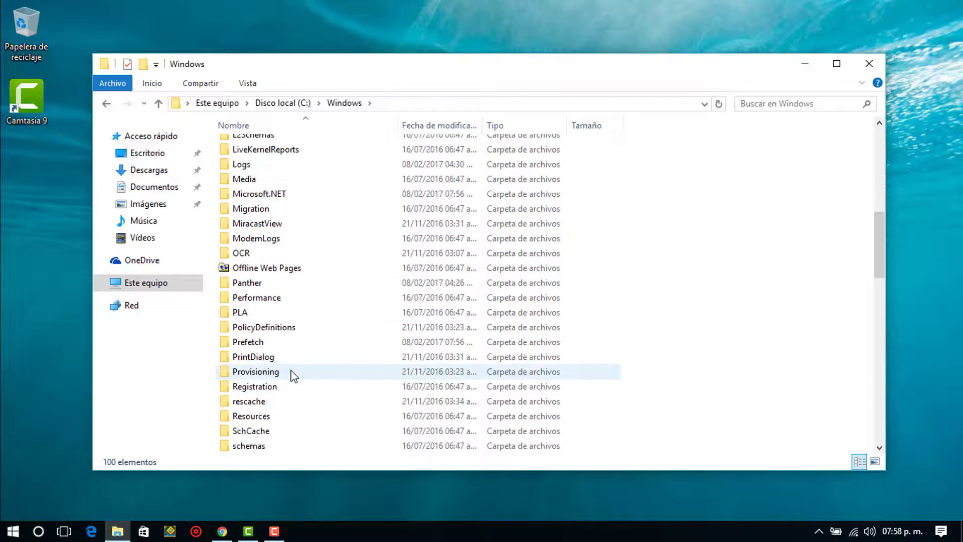
scroll(291, 401, "down", 3)
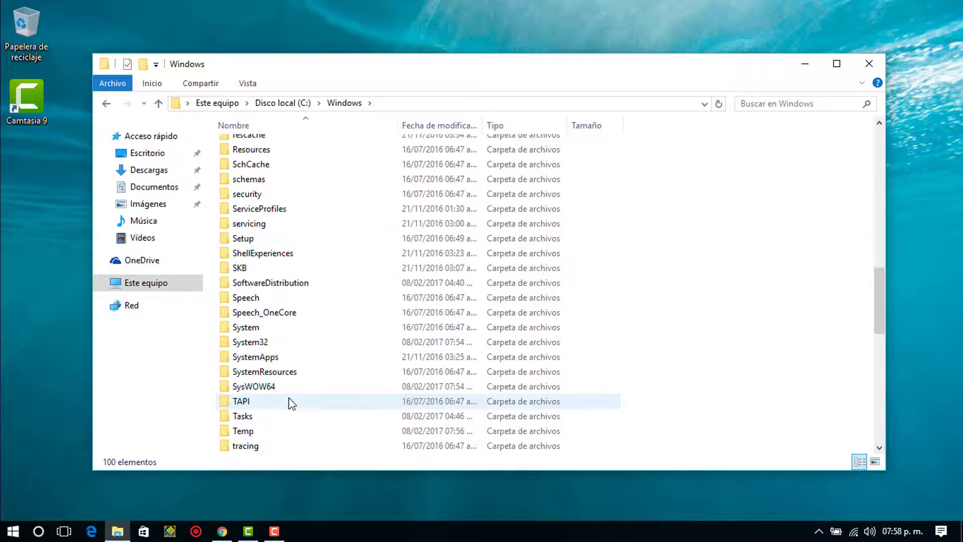
double_click(260, 347)
right_click(684, 294)
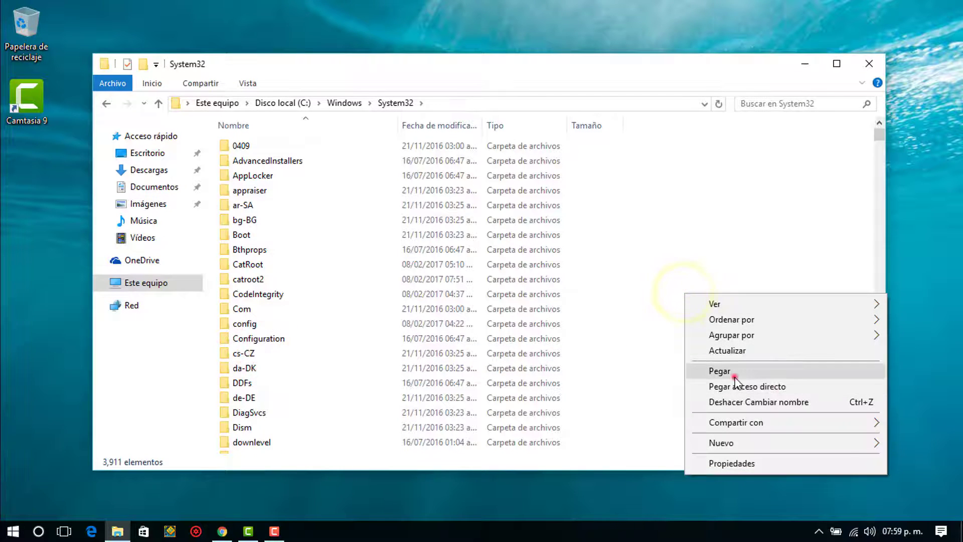
left_click(735, 377)
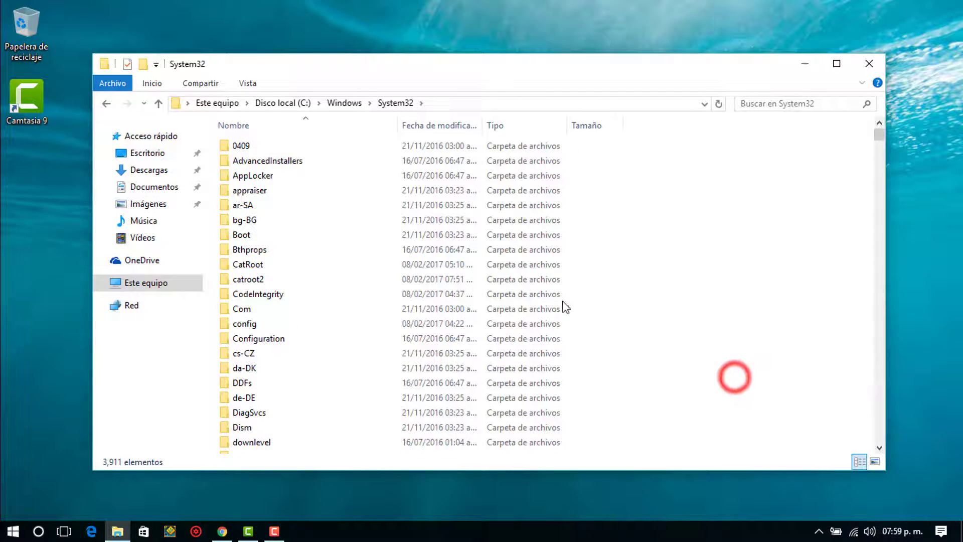
- Go back to the SysWOW64 folder inside the Windows folder on Disco local (C:)
left_click(149, 288)
double_click(309, 259)
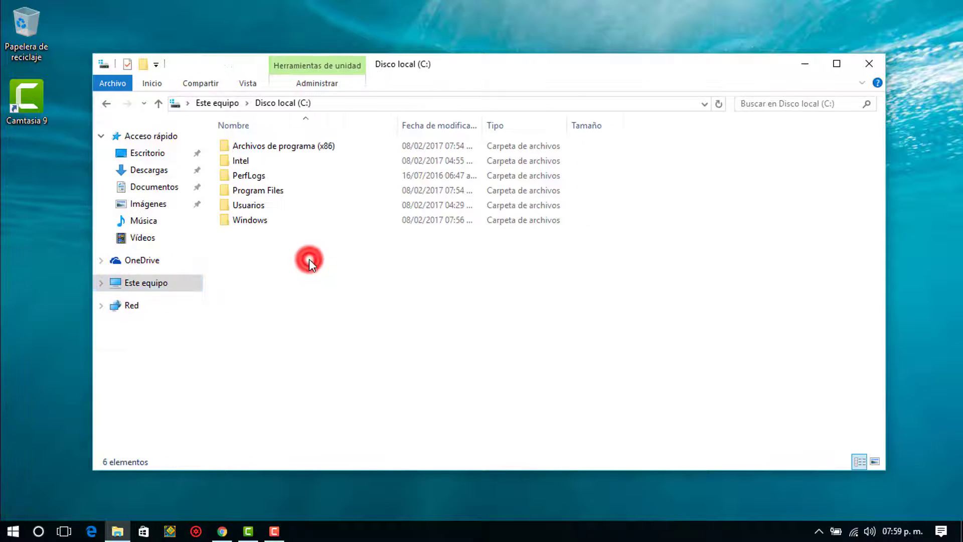
double_click(245, 220)
scroll(322, 321, "down", 6)
scroll(332, 331, "down", 8)
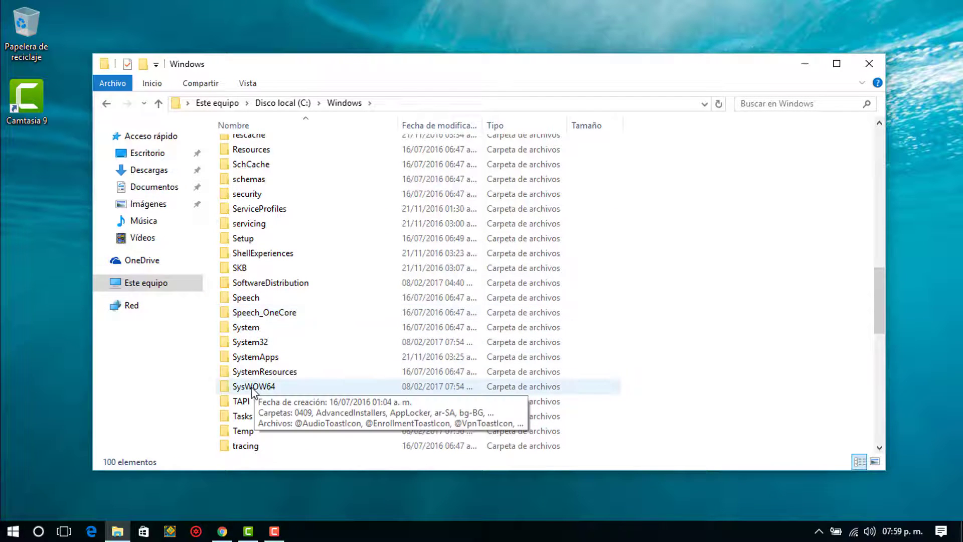
double_click(253, 388)
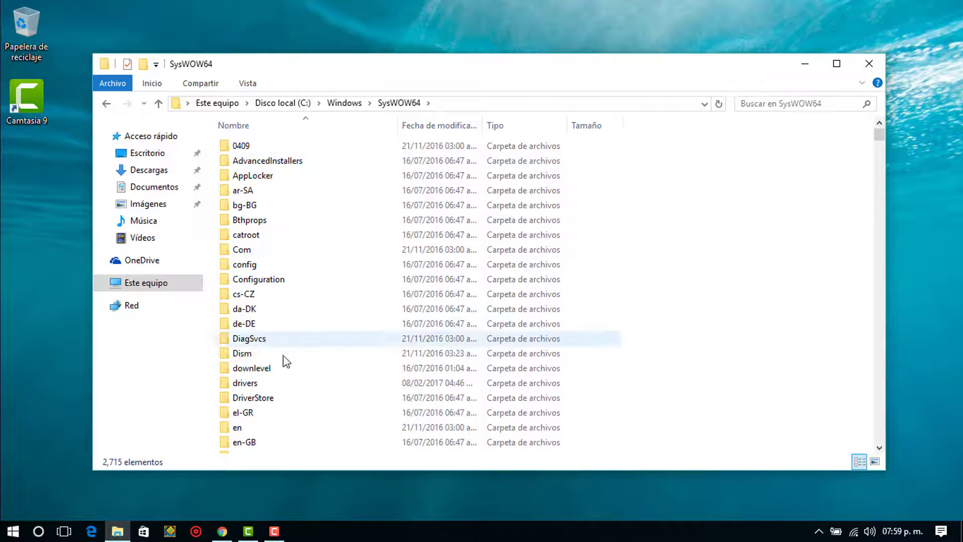
- Look through the list of folders in SysWOW64 for the gpedit file
scroll(318, 227, "down", 3)
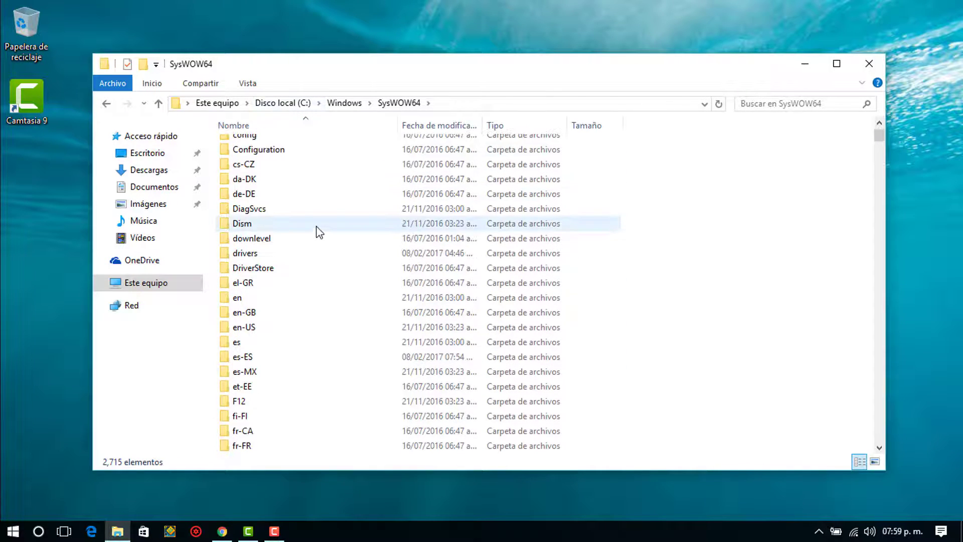
scroll(318, 229, "down", 3)
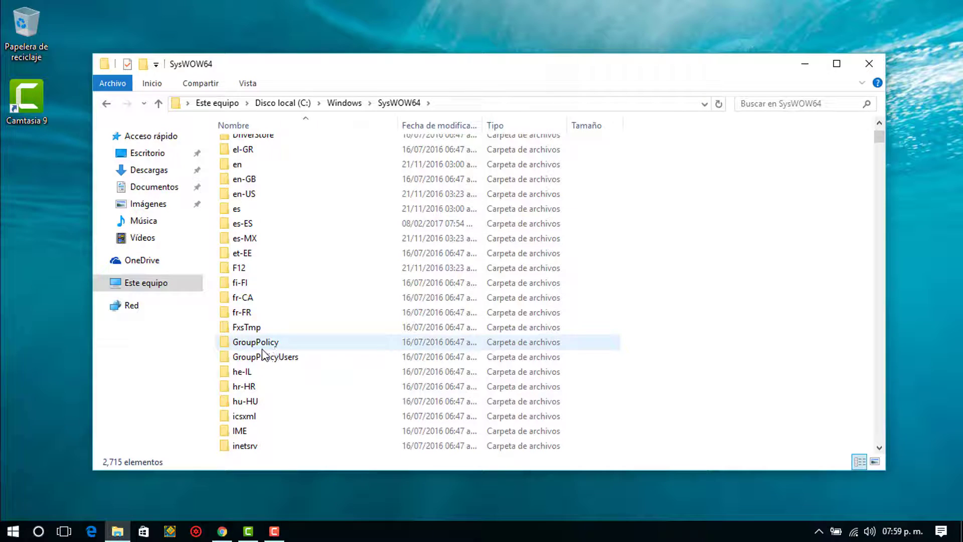
scroll(248, 328, "down", 2)
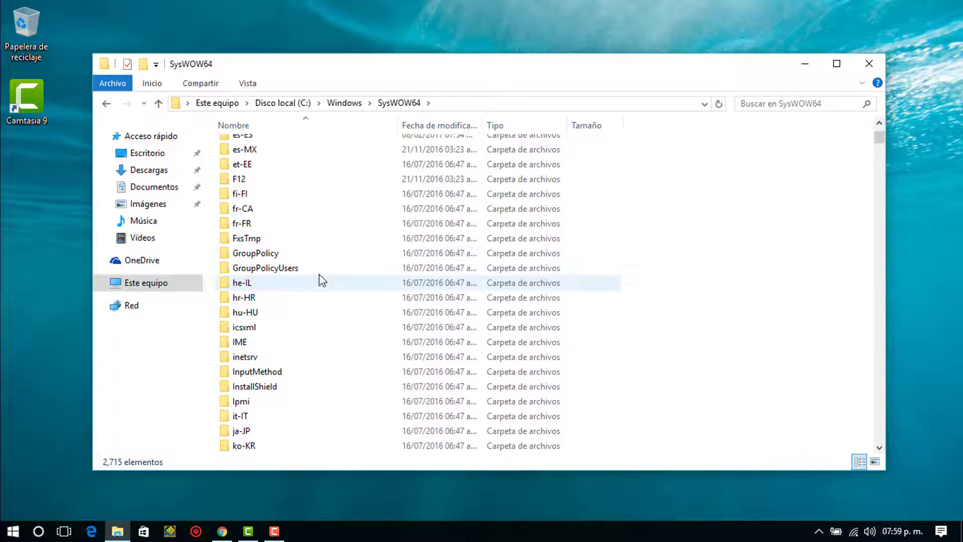
scroll(281, 323, "down", 5)
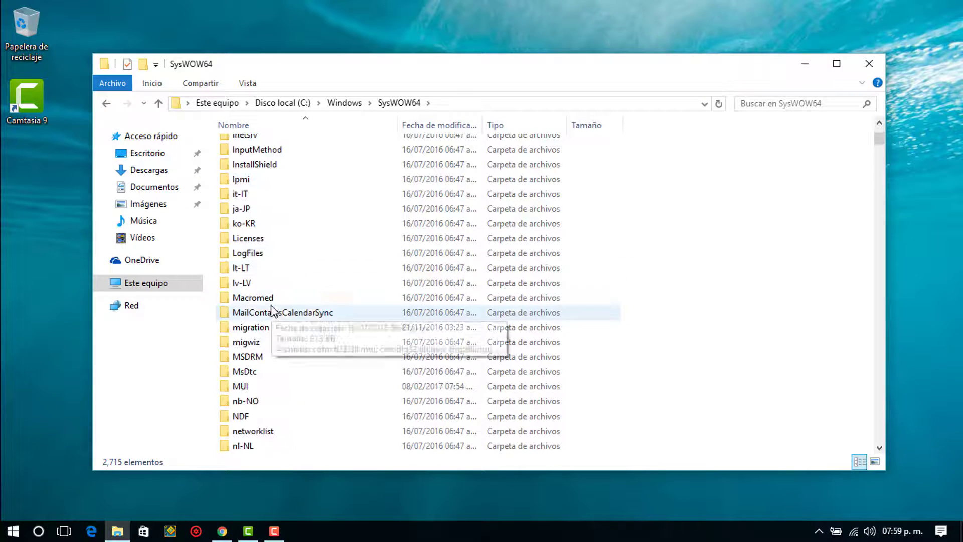
scroll(274, 315, "down", 8)
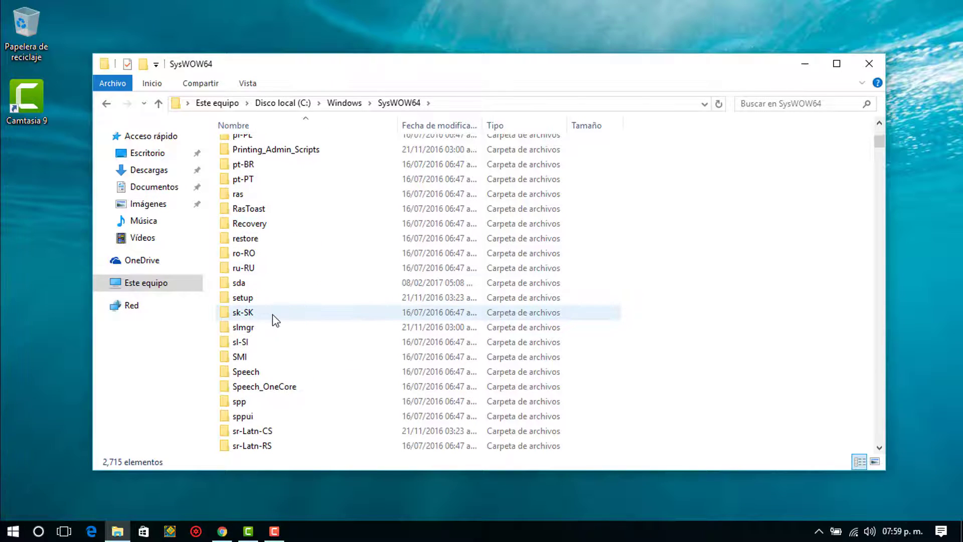
scroll(275, 320, "down", 4)
scroll(286, 338, "down", 2)
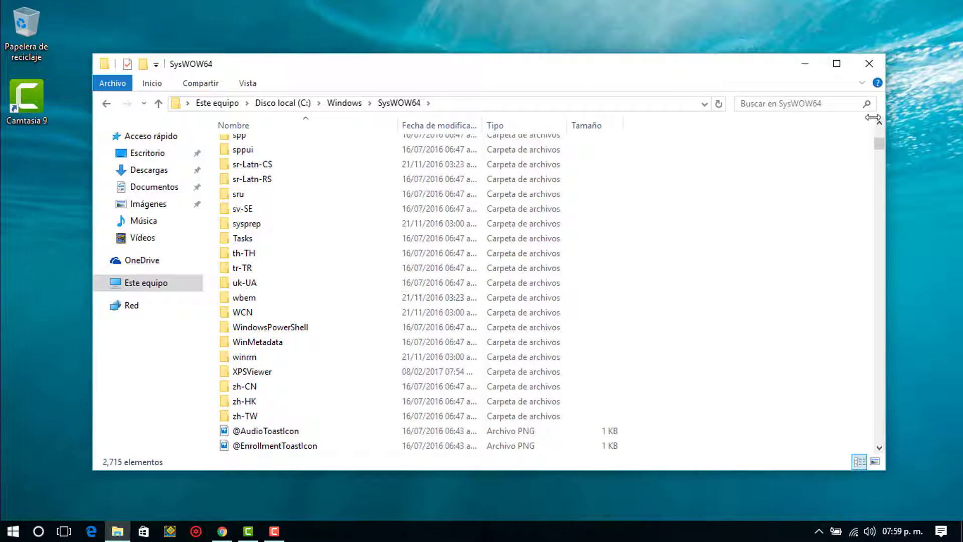
- Search the SysWOW64 folder for "gpedit"
left_click(814, 103)
type("g")
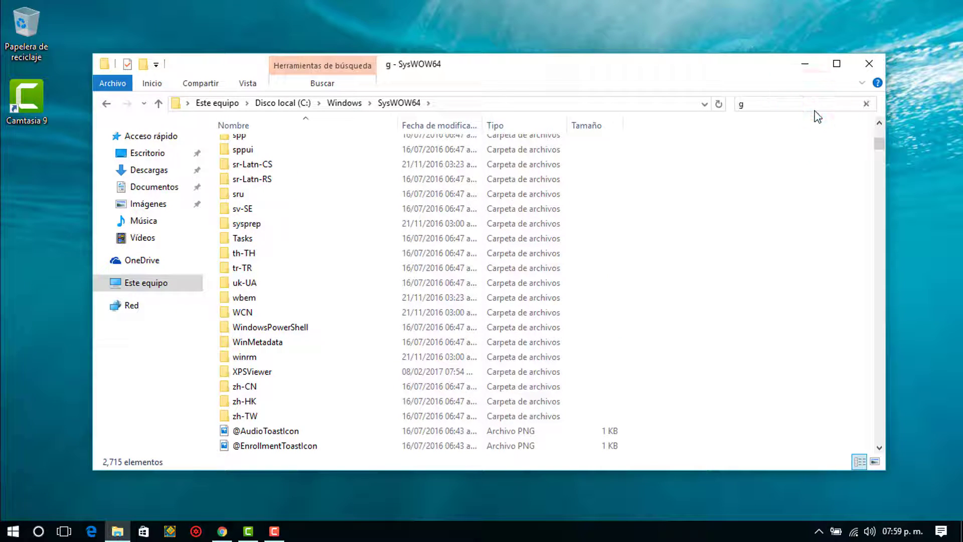
type("p")
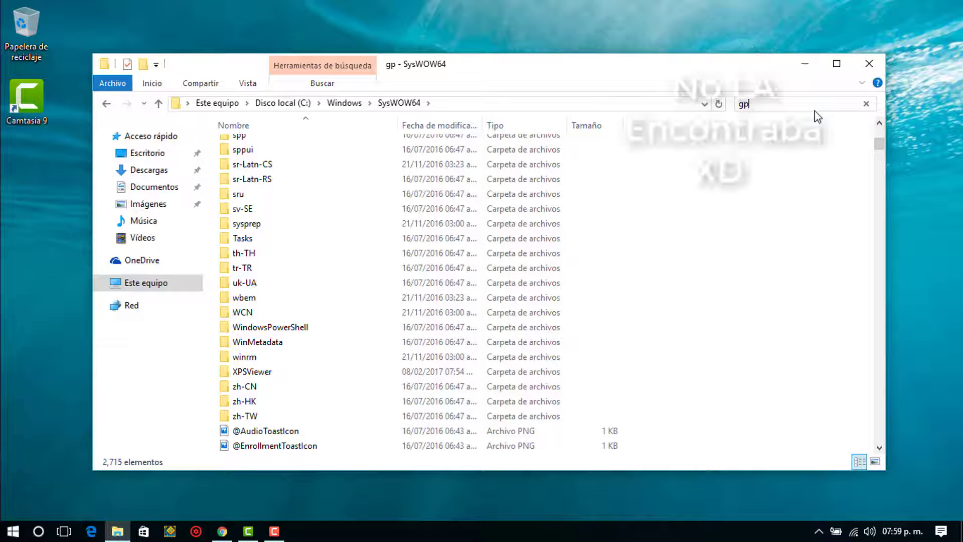
type("edit")
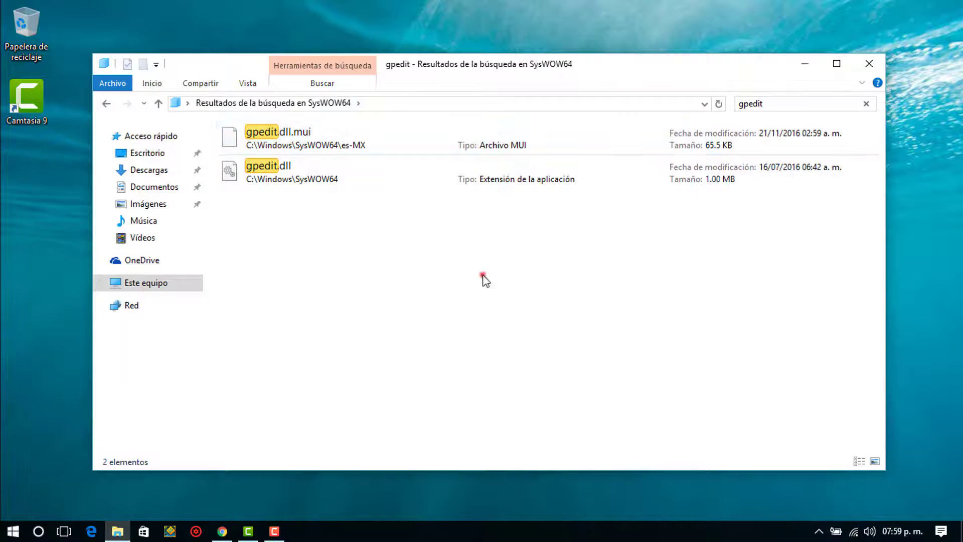
left_click_drag(482, 275, 464, 319)
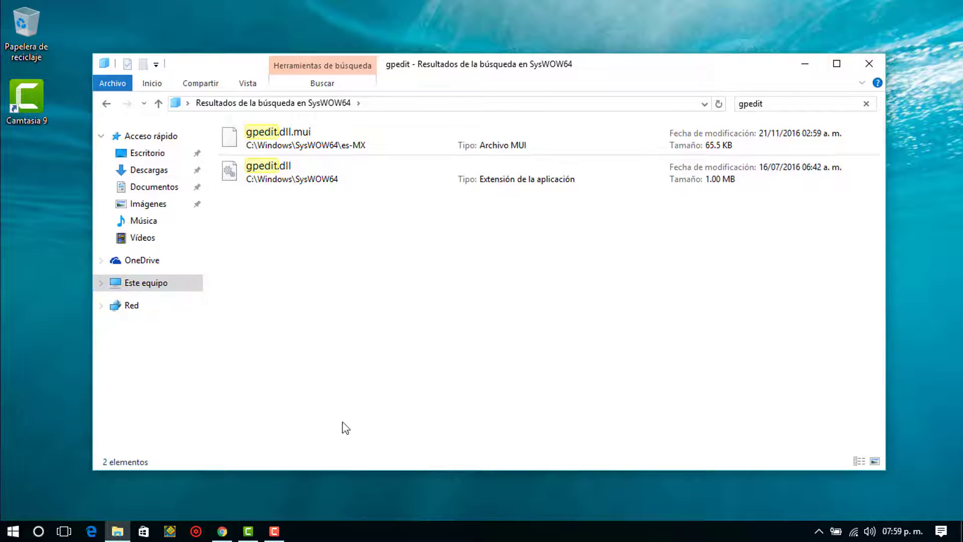
left_click(169, 285)
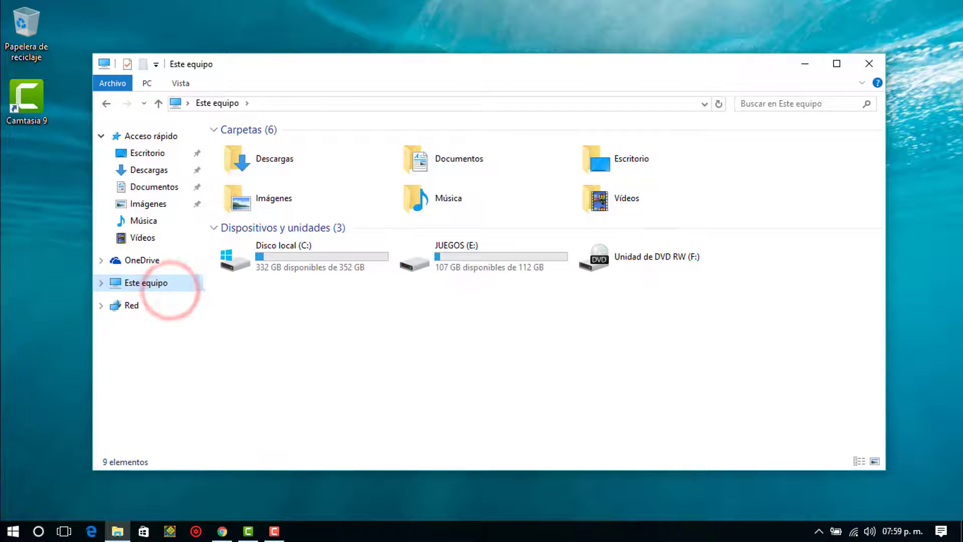
left_click(284, 532)
left_click(903, 472)
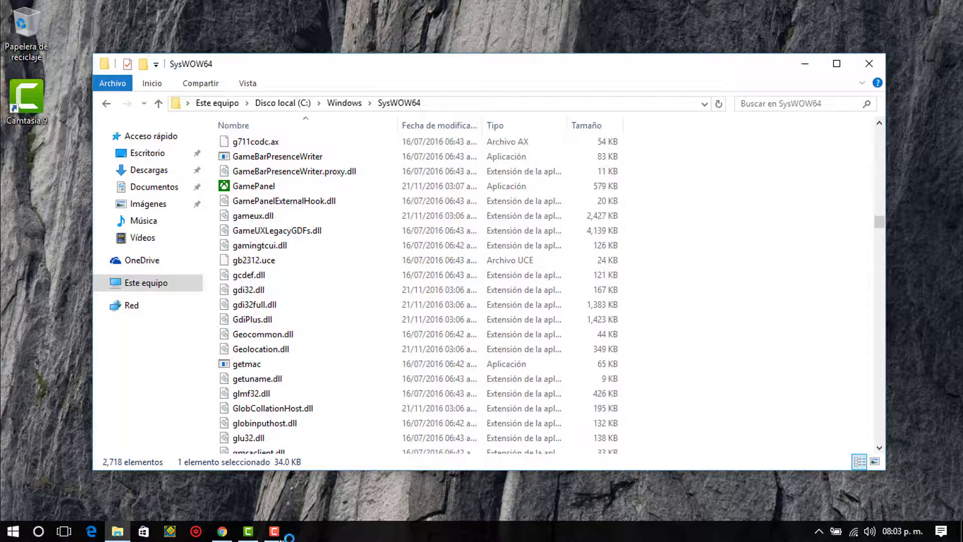
left_click(276, 533)
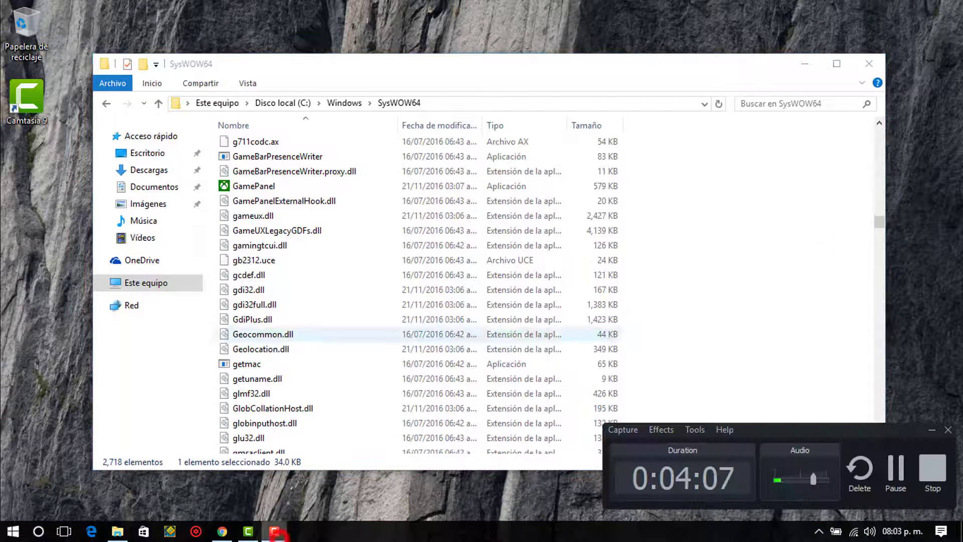
left_click(930, 430)
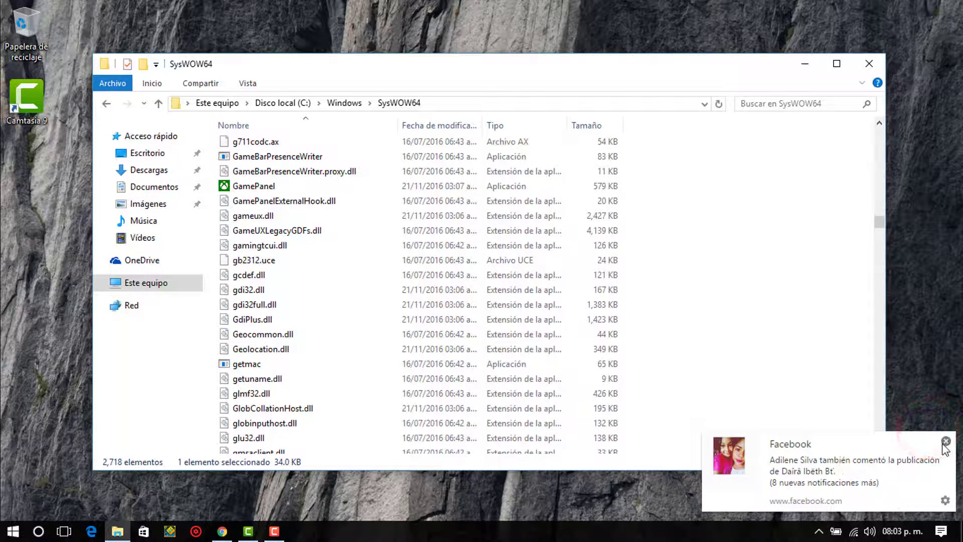
left_click(945, 443)
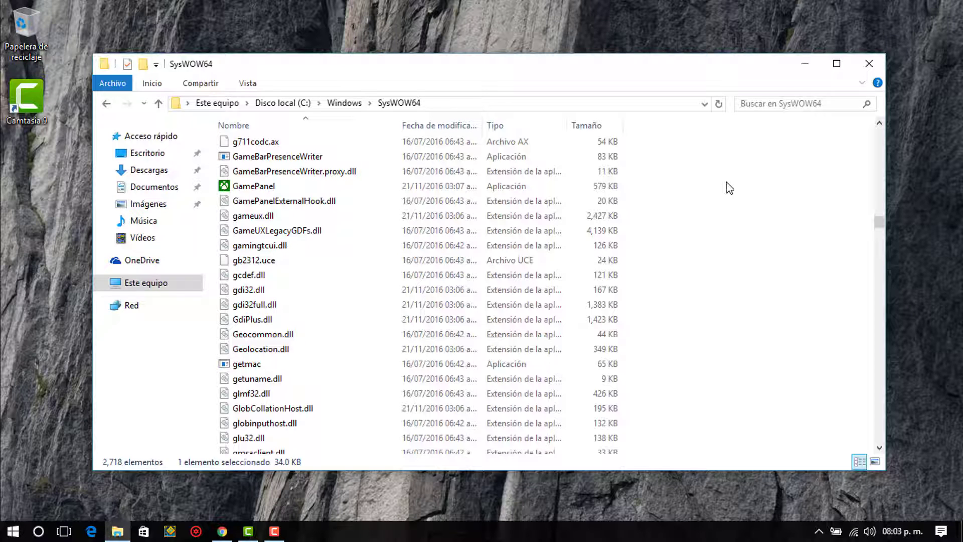
- Copy the gpedit console document from the SysWOW64 folder
scroll(767, 224, "up", 2)
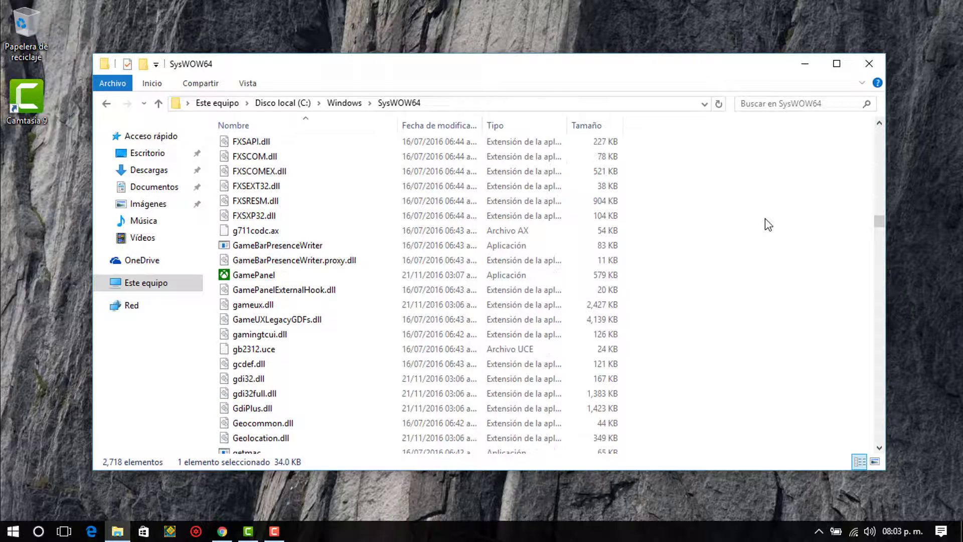
scroll(733, 217, "down", 5)
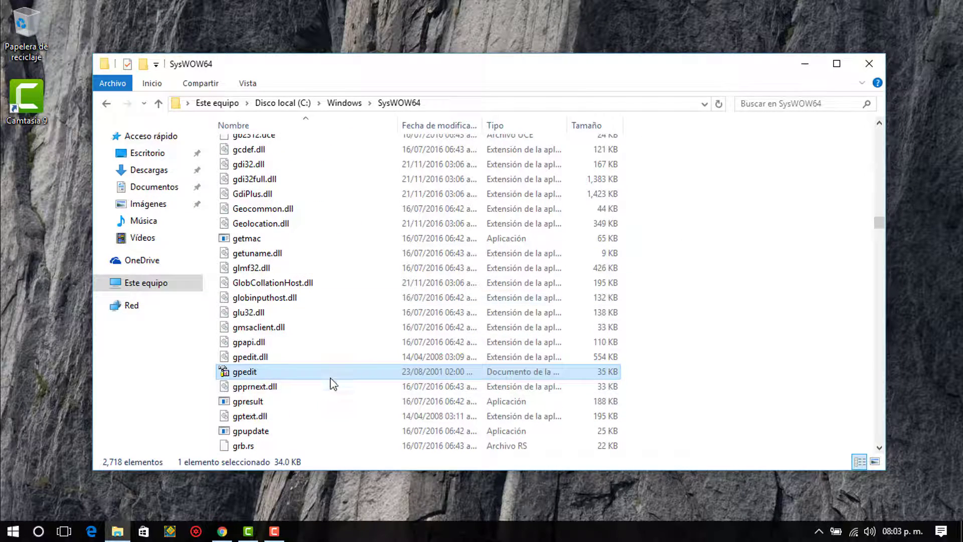
right_click(332, 377)
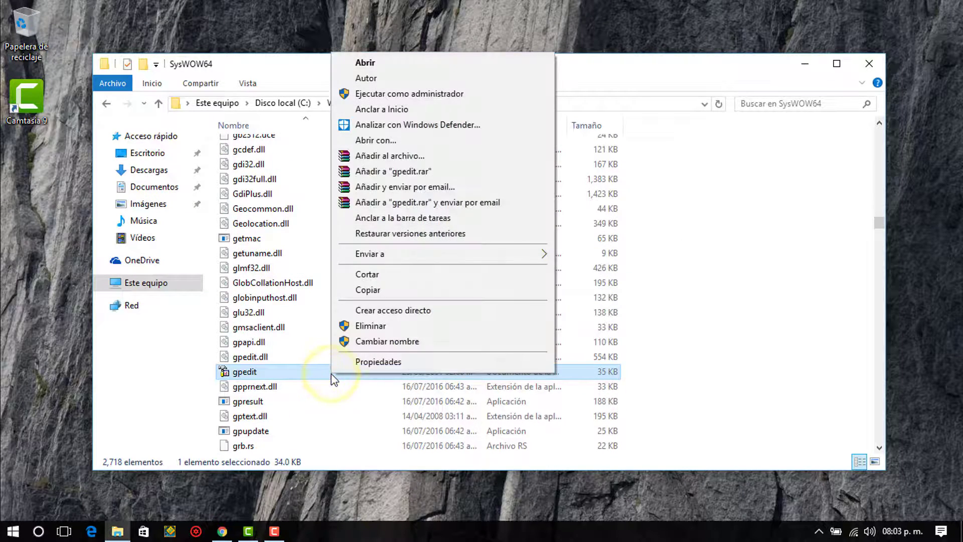
left_click(391, 285)
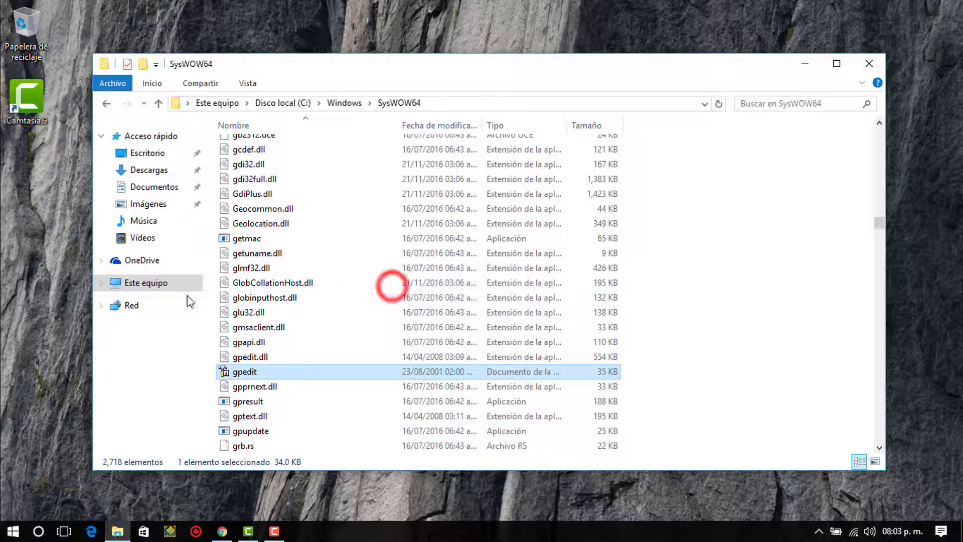
- Paste the copied gpedit file into the System32 folder inside Windows, granting administrator permission for the copy
left_click(156, 107)
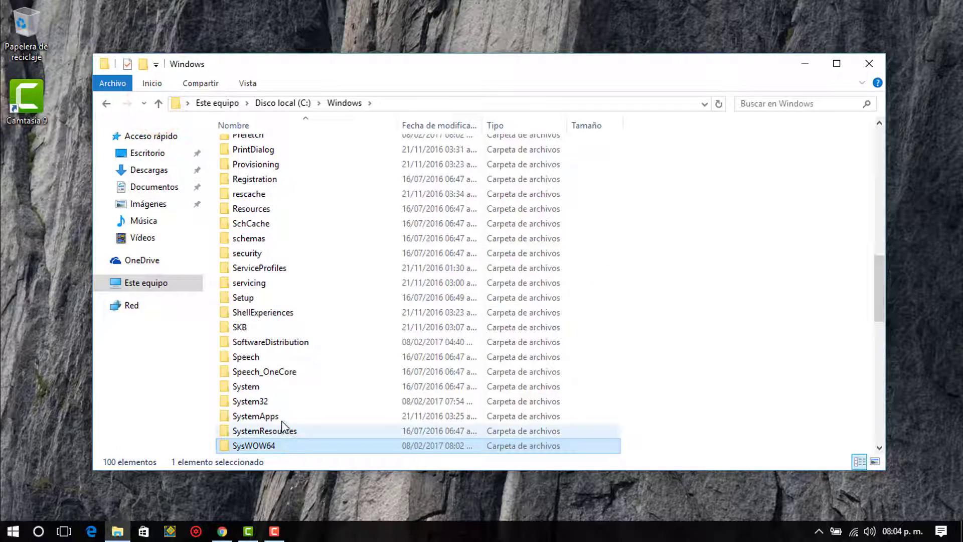
left_click(278, 402)
double_click(278, 401)
right_click(789, 243)
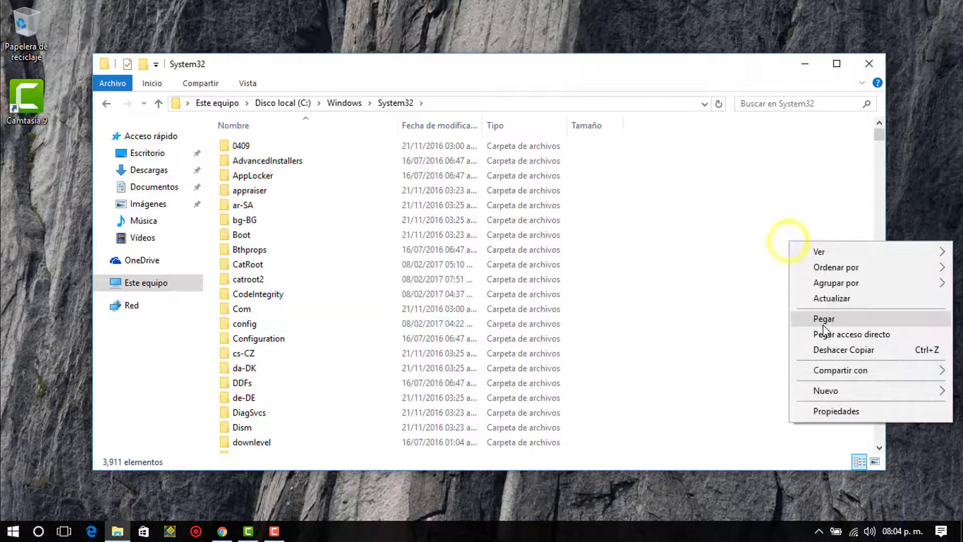
left_click(824, 321)
left_click(241, 186)
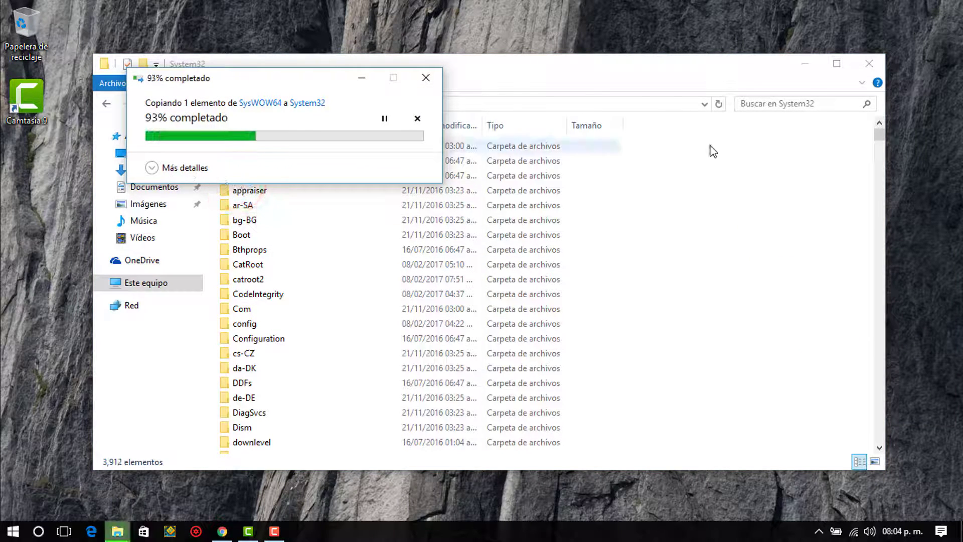
- Open the gpedit console document from System32 to test it, and close the Group Policy window again
left_click(749, 296)
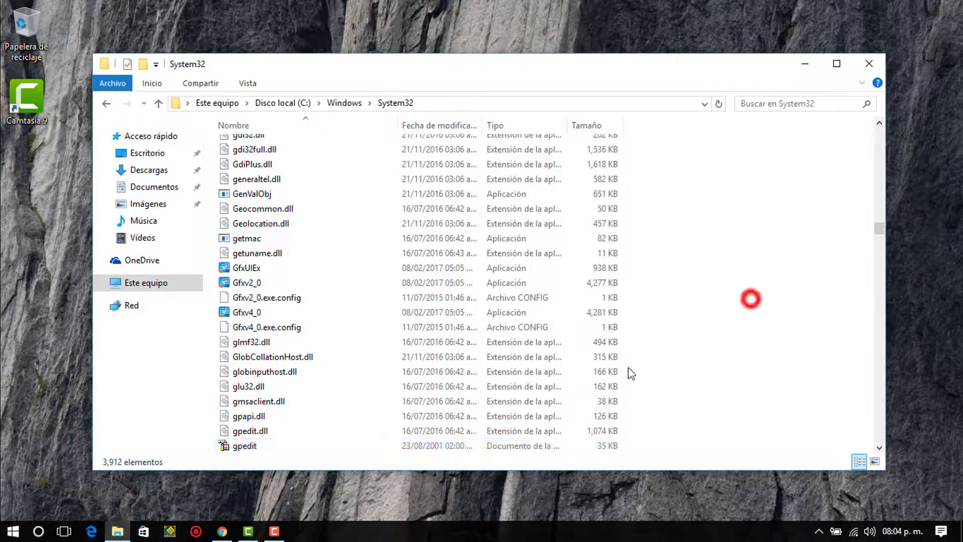
double_click(454, 448)
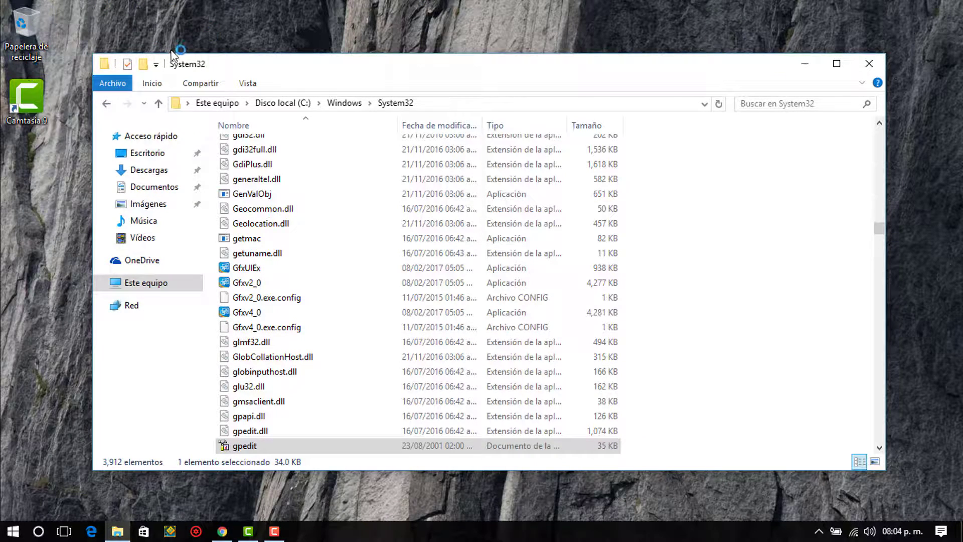
left_click(807, 65)
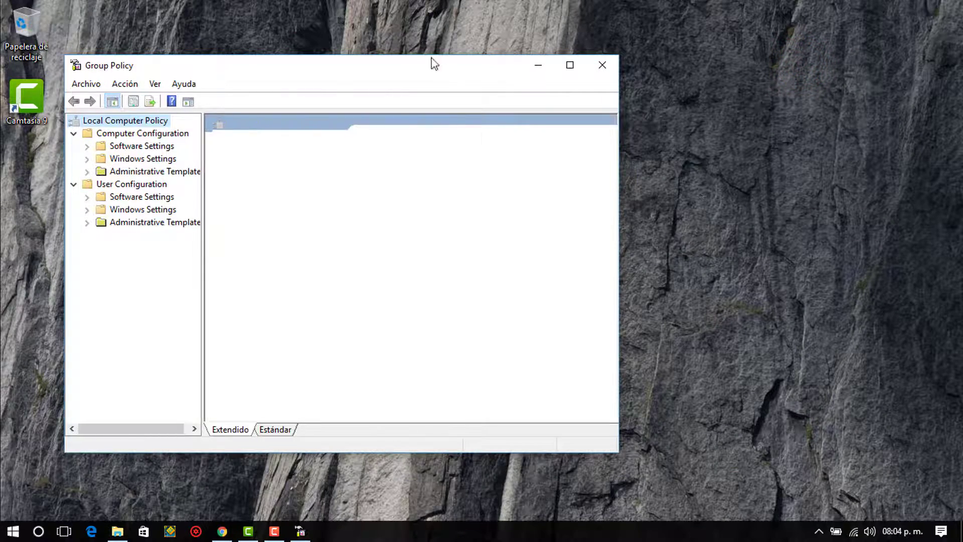
left_click(614, 69)
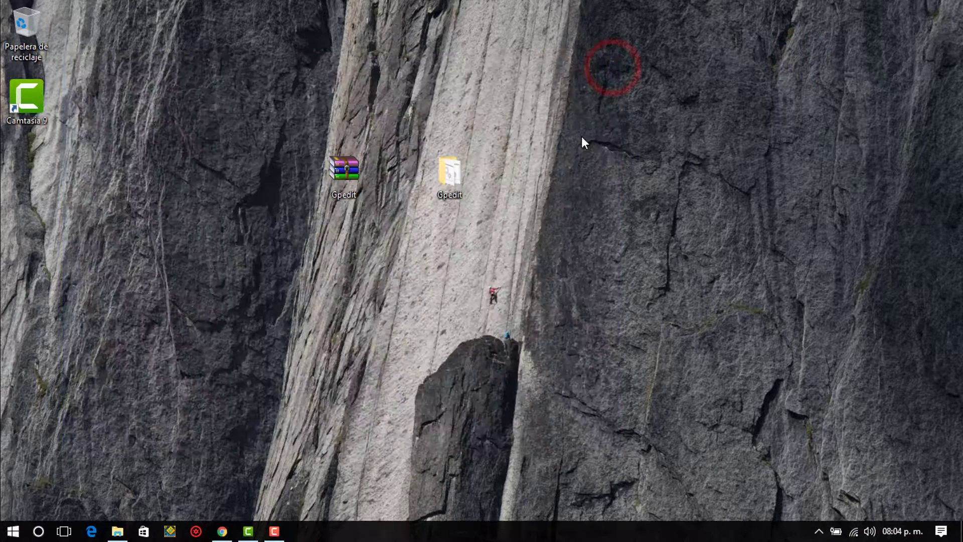
- Launch the Group Policy editor through the Windows Run dialog
key("super+r")
type("gp")
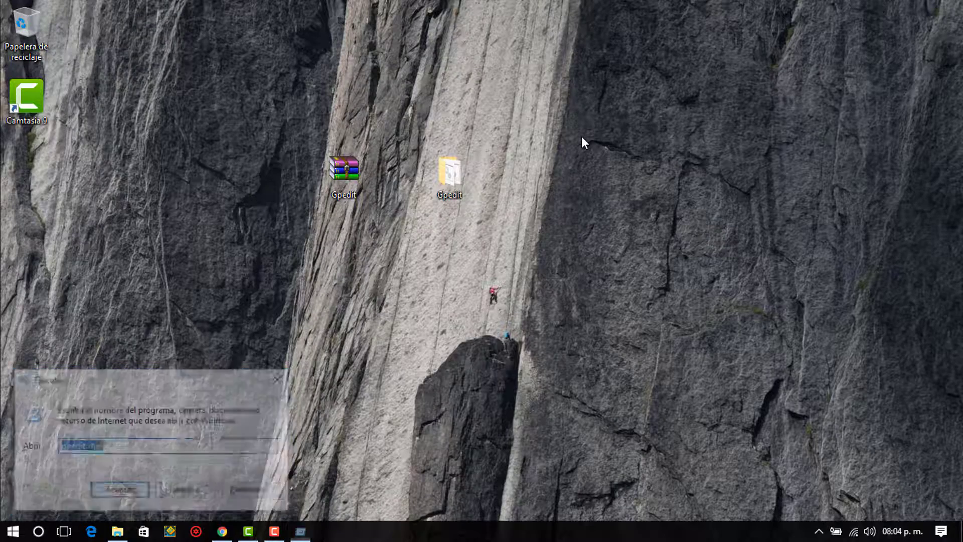
key("Return")
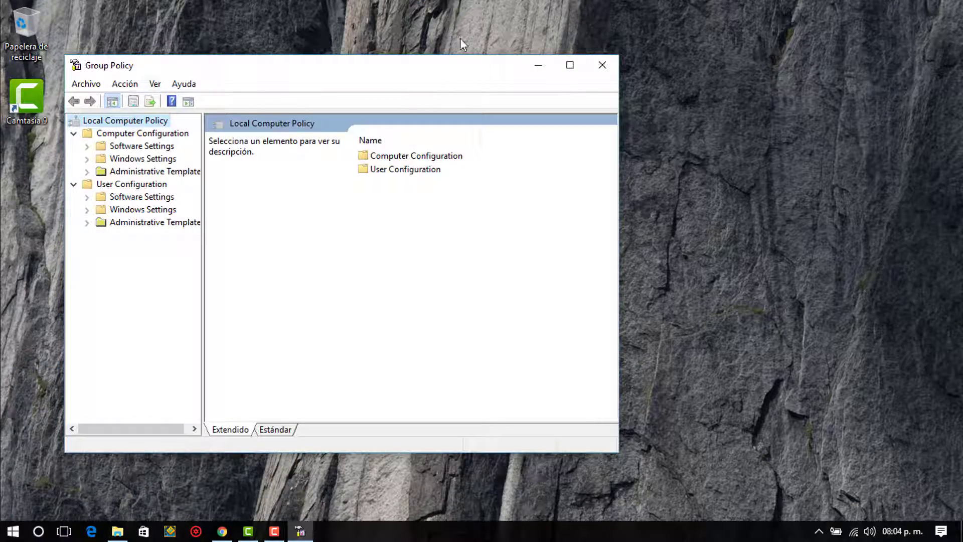
- Close the System32 File Explorer window and reposition the Group Policy window on the desktop
left_click_drag(416, 55, 626, 62)
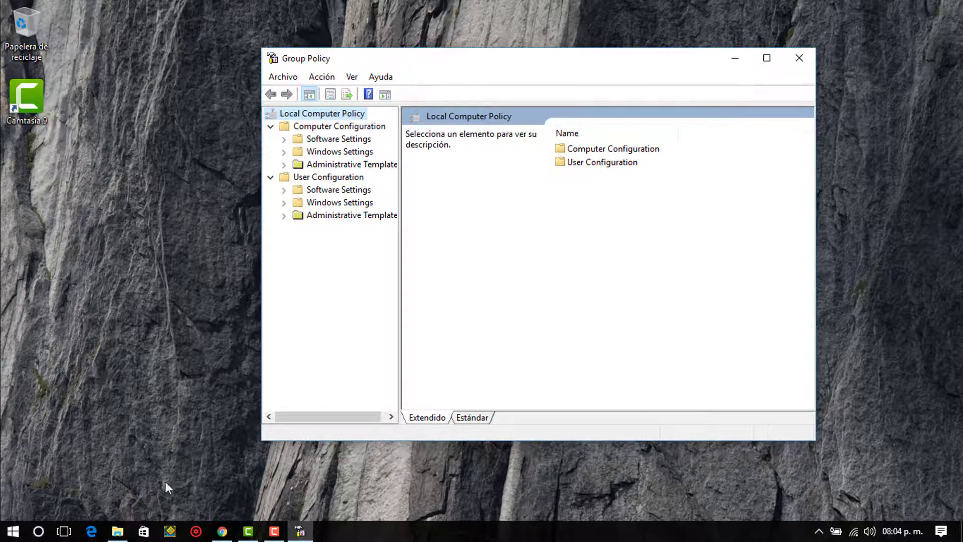
left_click(116, 533)
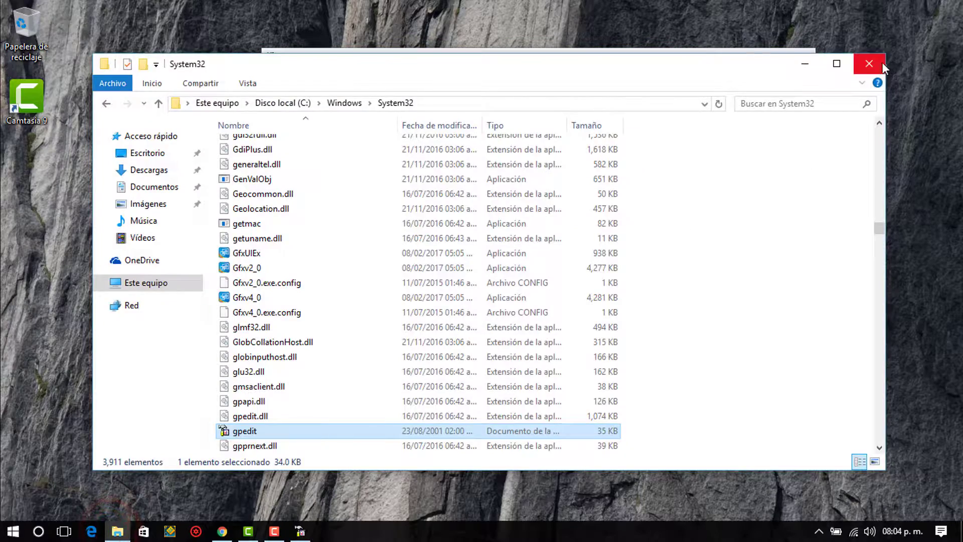
left_click(883, 62)
left_click_drag(626, 62, 537, 76)
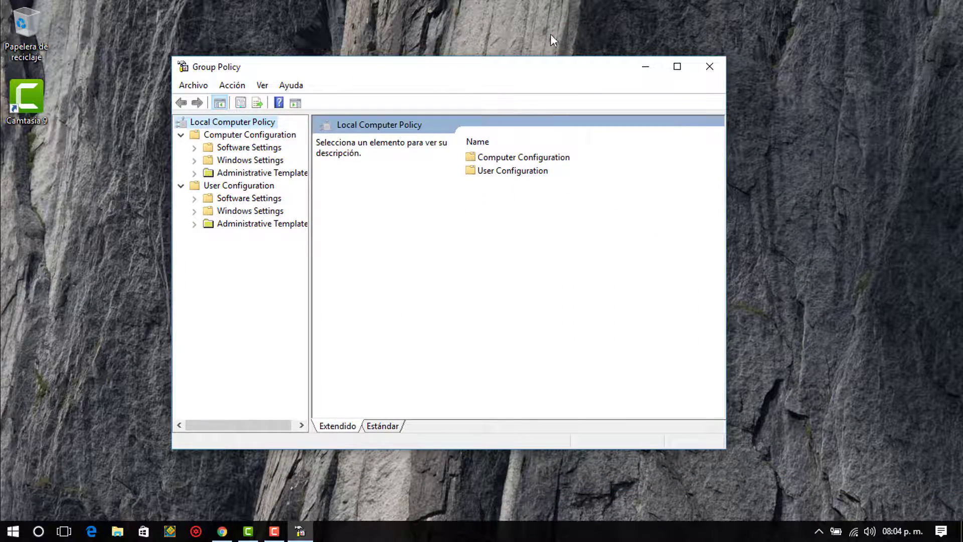
left_click_drag(536, 71, 623, 74)
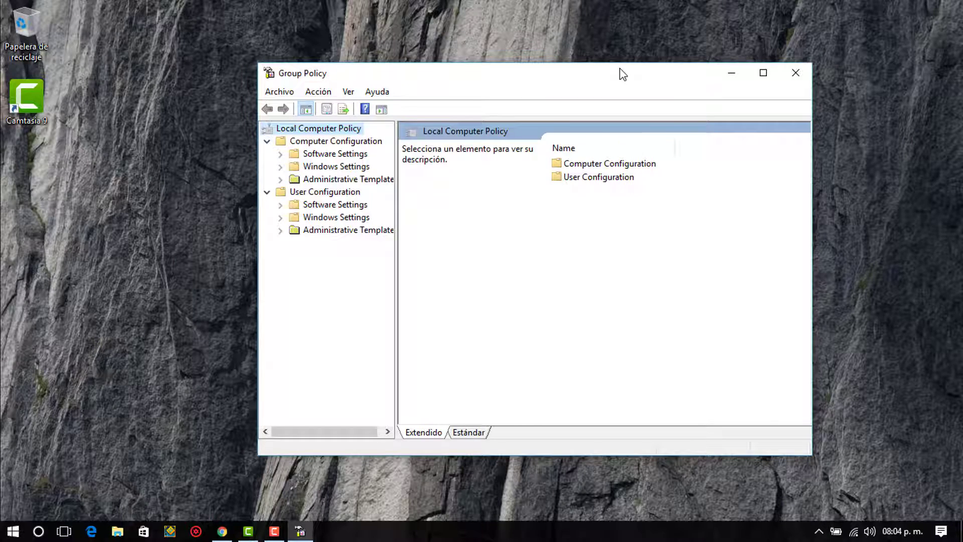
left_click_drag(619, 73, 636, 61)
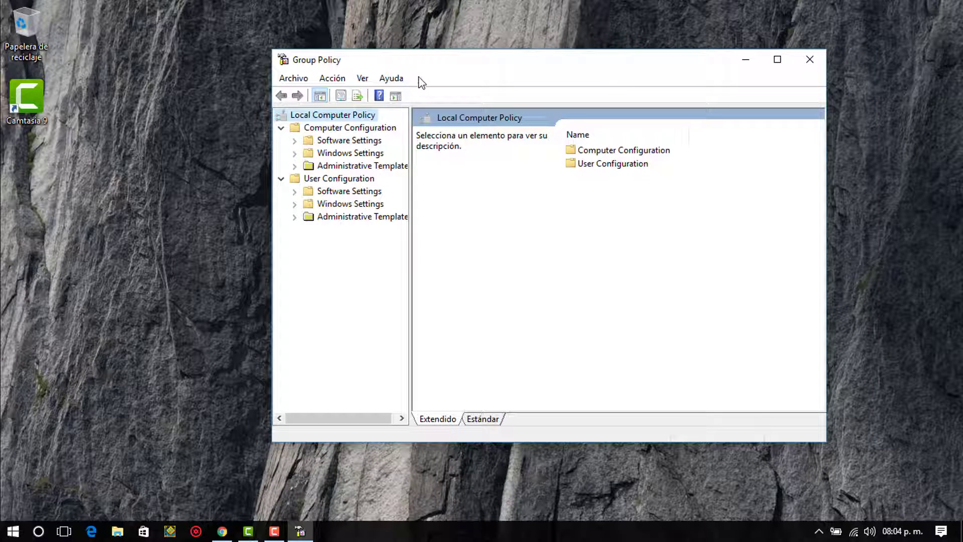
left_click_drag(434, 66, 394, 52)
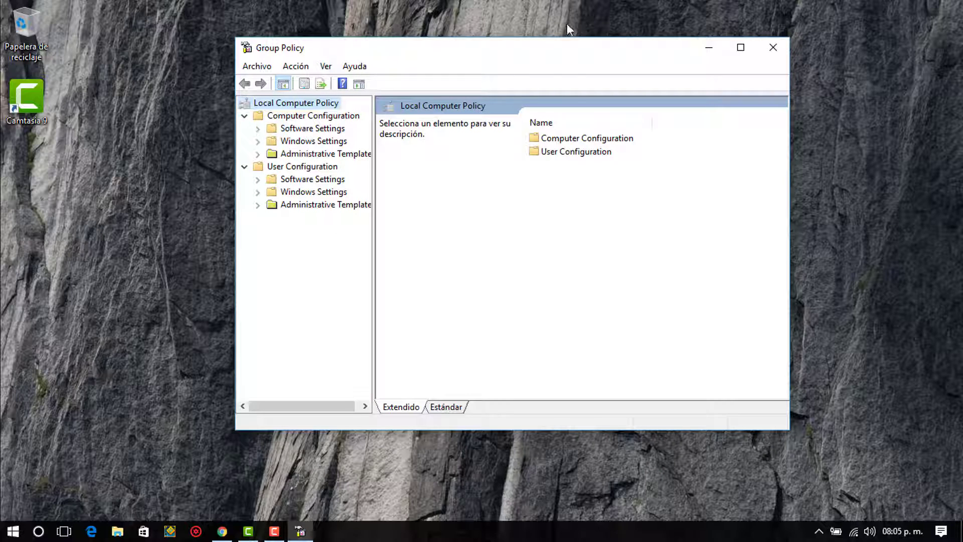
- Look through Windows Settings, including QoS basada en directiva, and Software Settings under Computer Configuration
left_click(259, 141)
left_click(320, 163)
left_click(258, 141)
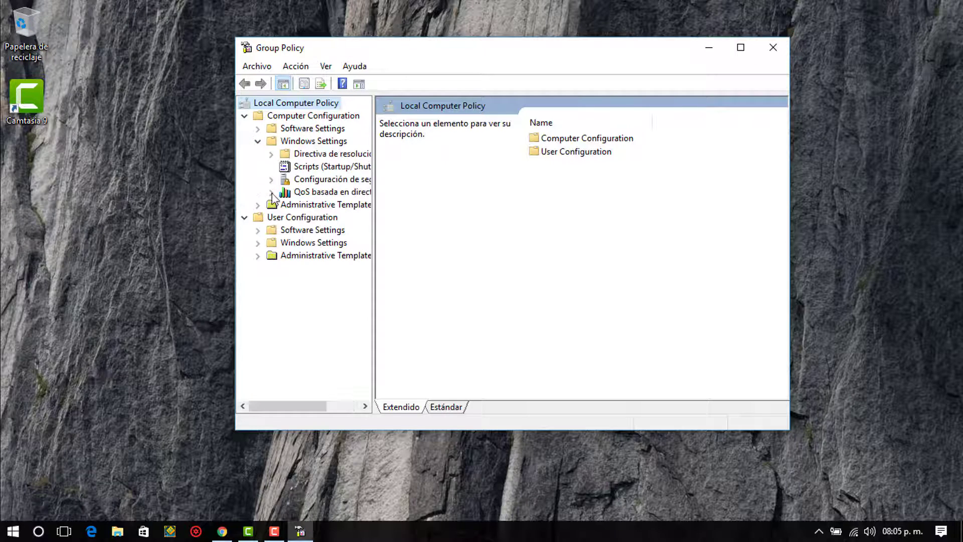
left_click(287, 193)
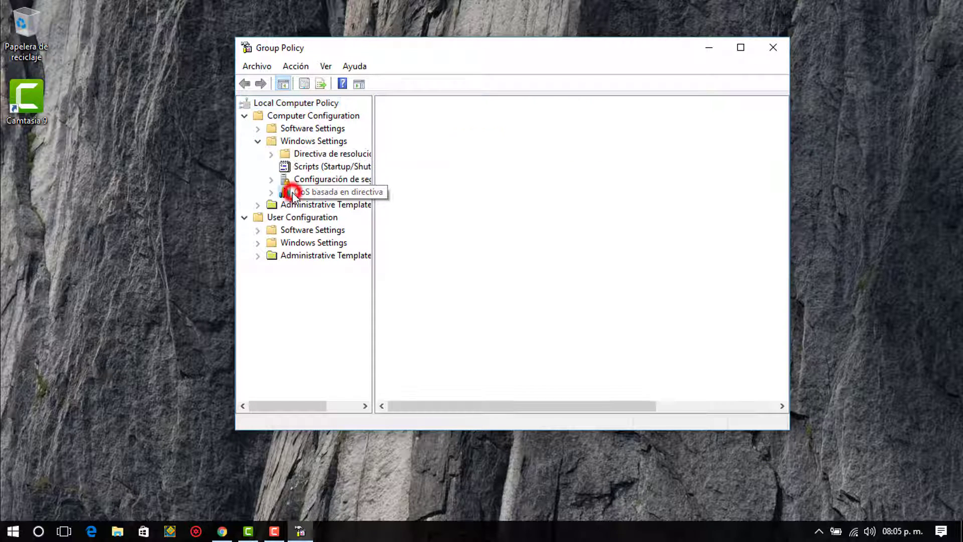
left_click(258, 141)
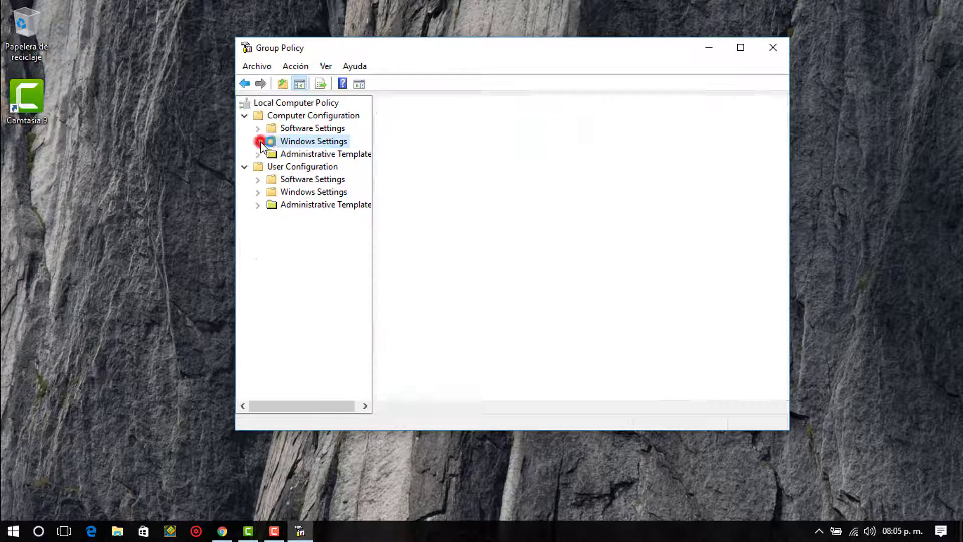
left_click(259, 127)
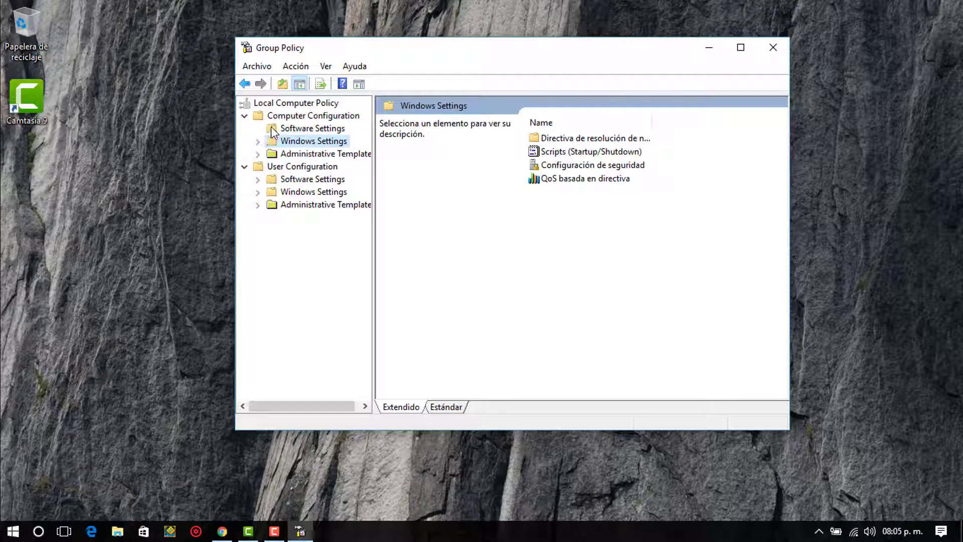
left_click(272, 130)
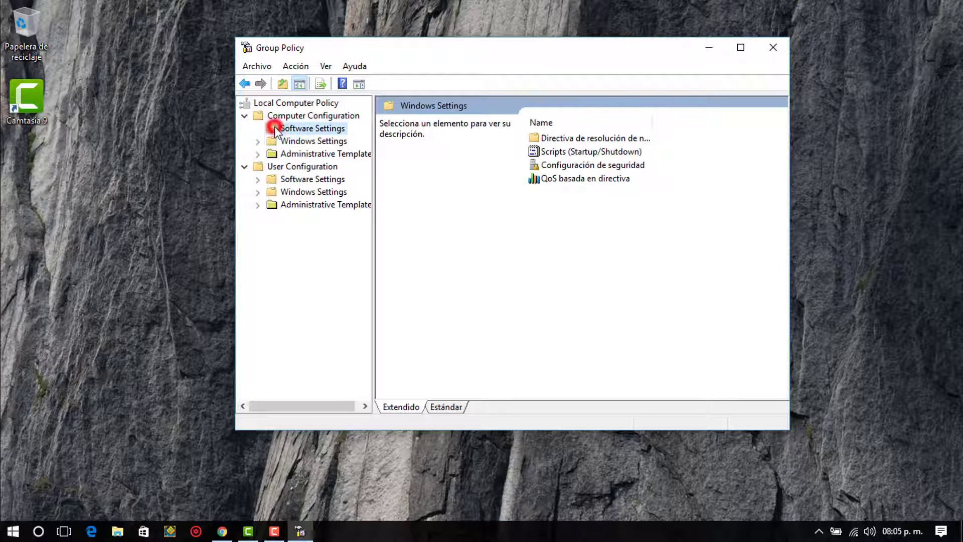
- Open the QoS Packet Scheduler settings in the Network folder of Computer Configuration's Administrative Templates
left_click(259, 154)
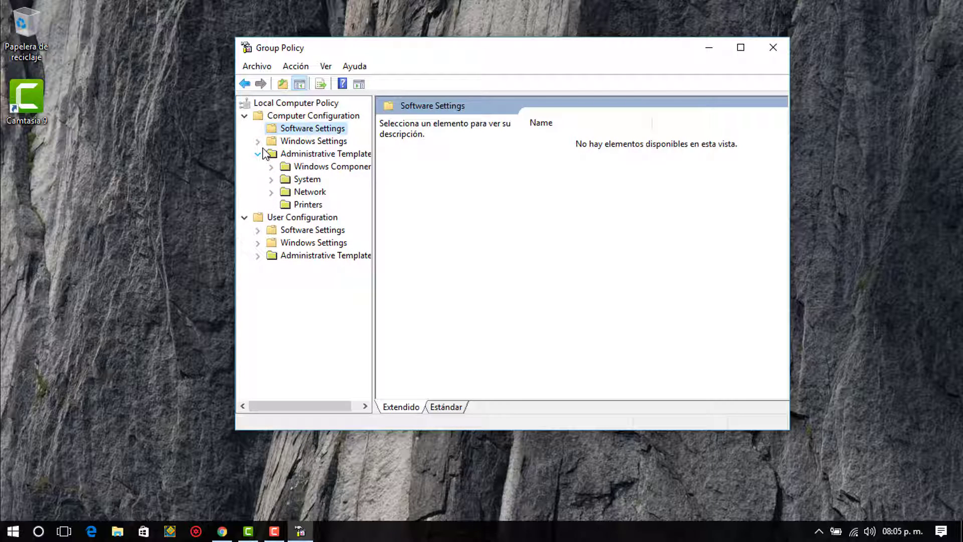
left_click(271, 192)
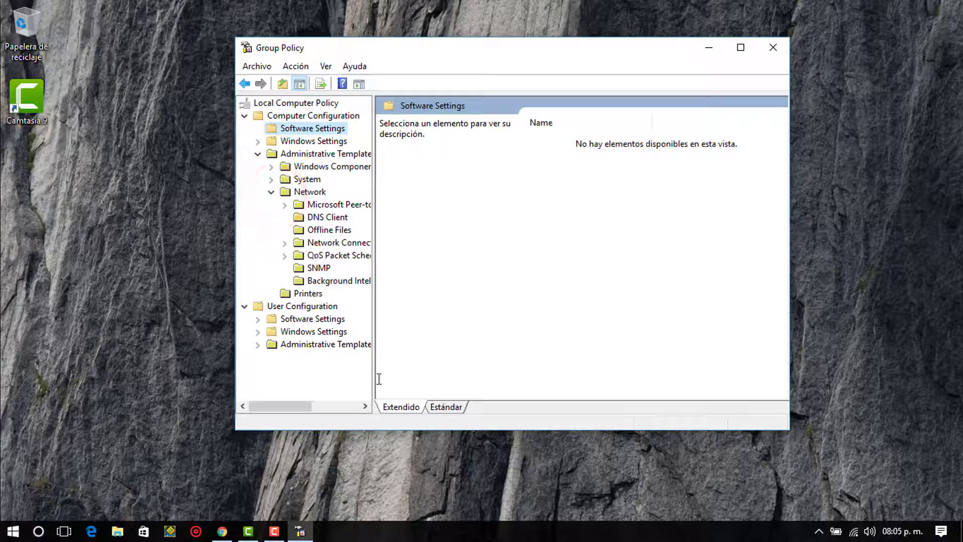
left_click_drag(291, 404, 305, 404)
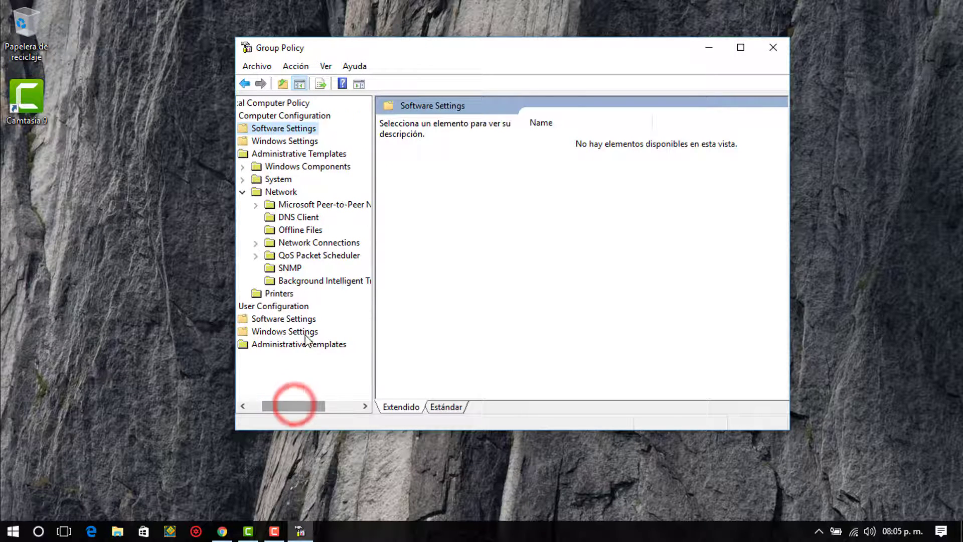
left_click(309, 256)
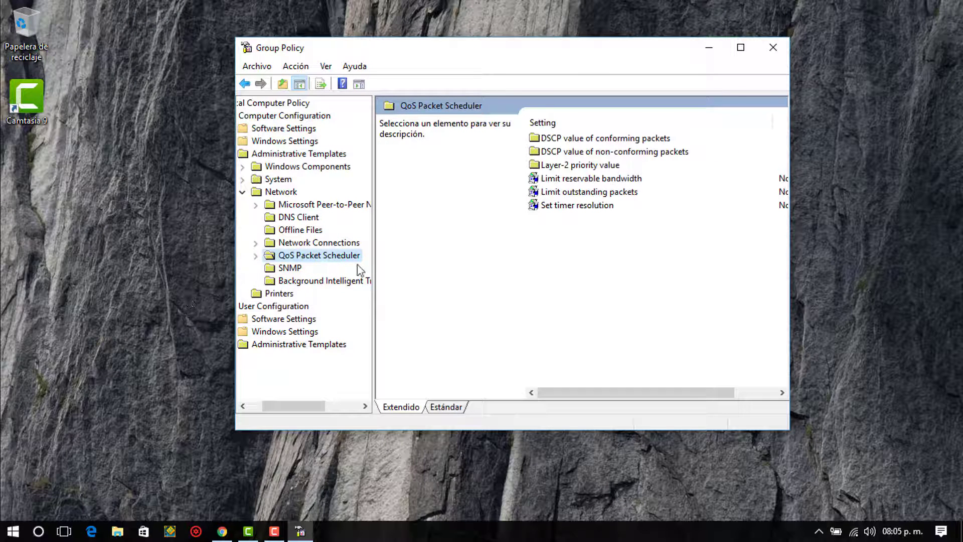
- Enable the Limit reservable bandwidth policy with a bandwidth limit of 0 %, and exit Group Policy
double_click(568, 182)
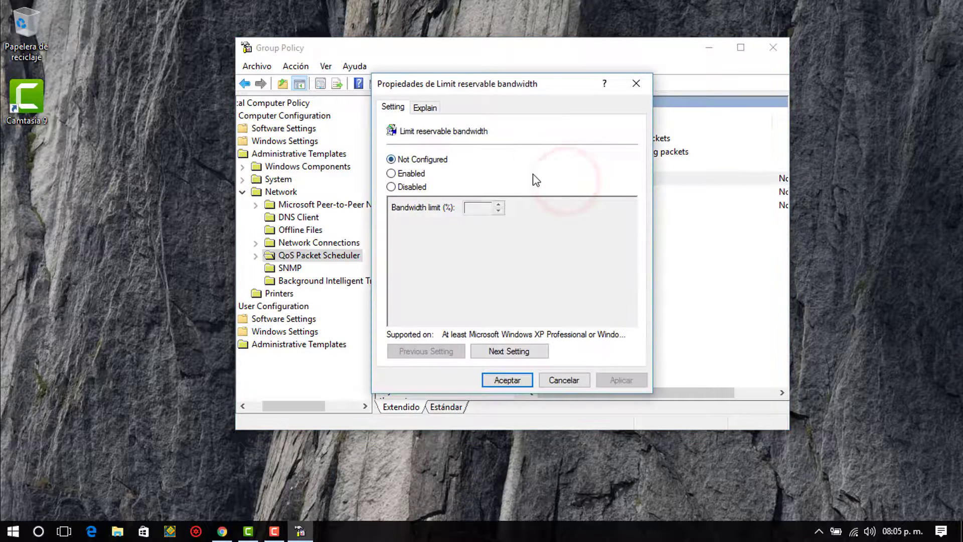
left_click(411, 174)
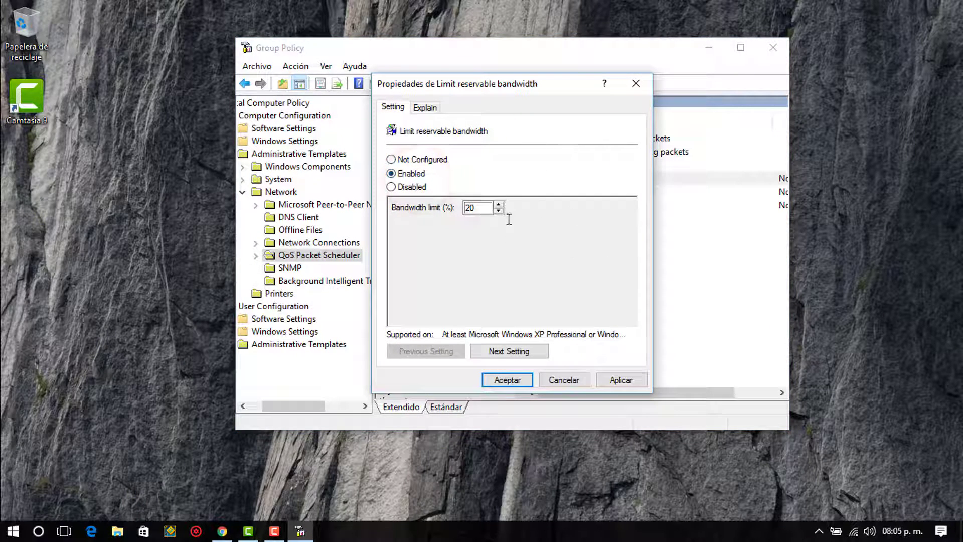
double_click(479, 208)
type("0")
left_click(622, 380)
left_click(506, 380)
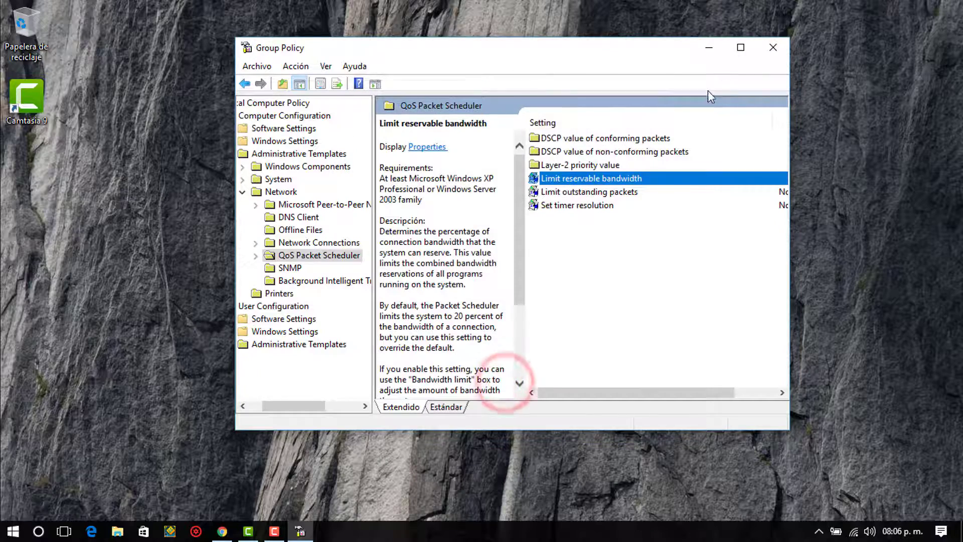
left_click(256, 66)
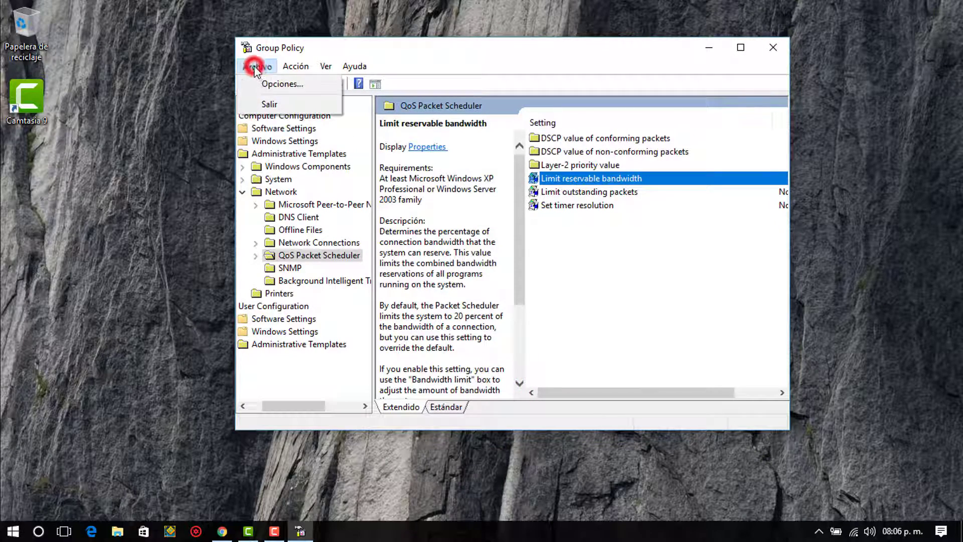
left_click(271, 104)
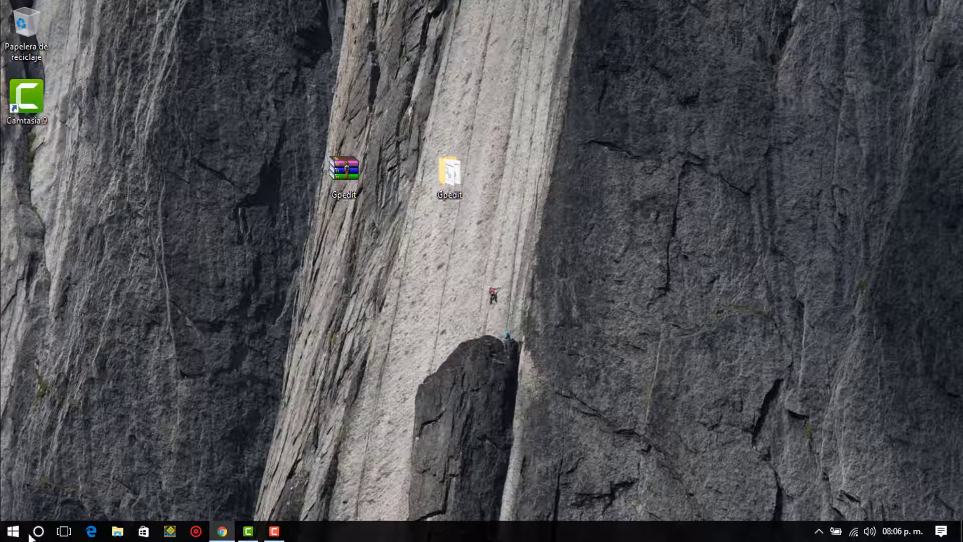
- Open Windows Settings maximized and go to Elegir cómo se entregan las actualizaciones in Windows Update's advanced options
key("super")
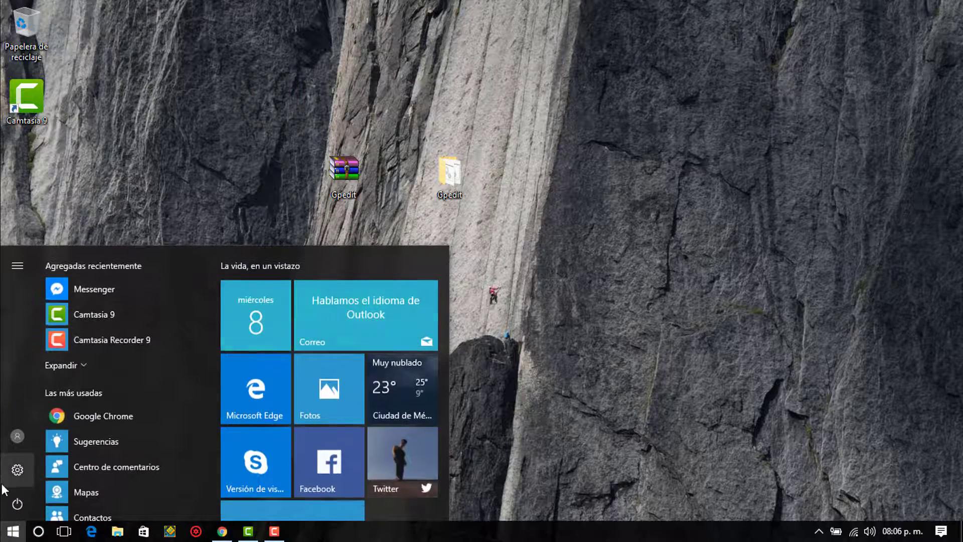
left_click(17, 469)
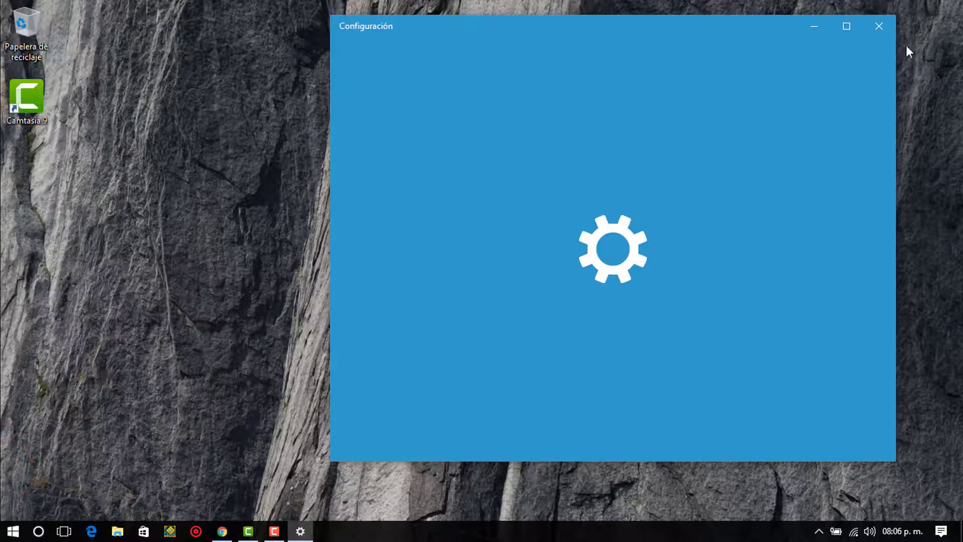
left_click(848, 27)
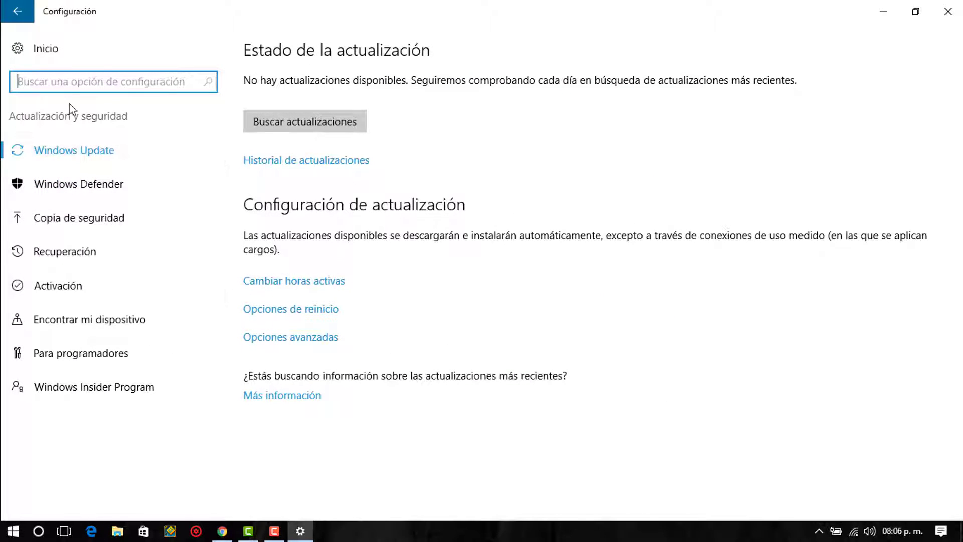
left_click(294, 338)
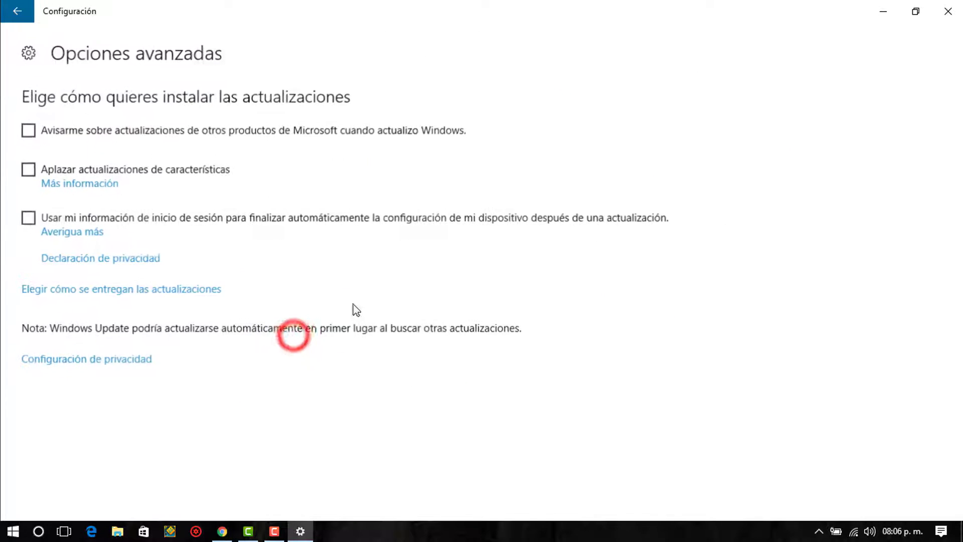
left_click(194, 296)
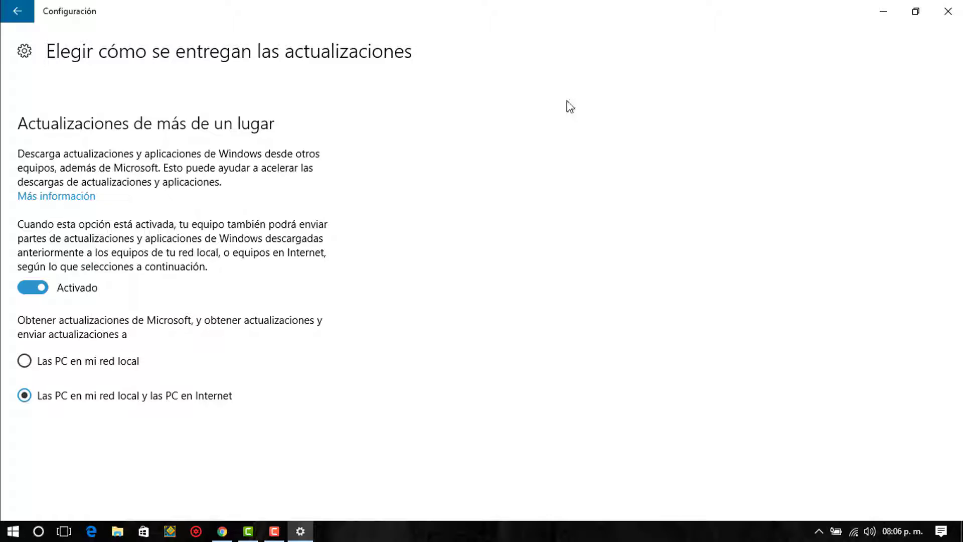
right_click(434, 5)
left_click(369, 31)
right_click(427, 6)
left_click(435, 190)
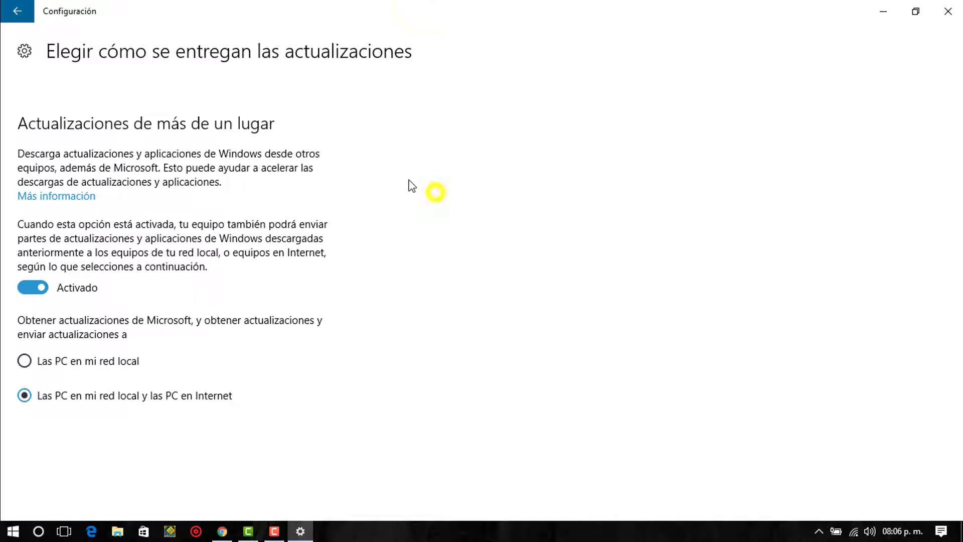
left_click(442, 40)
right_click(382, 69)
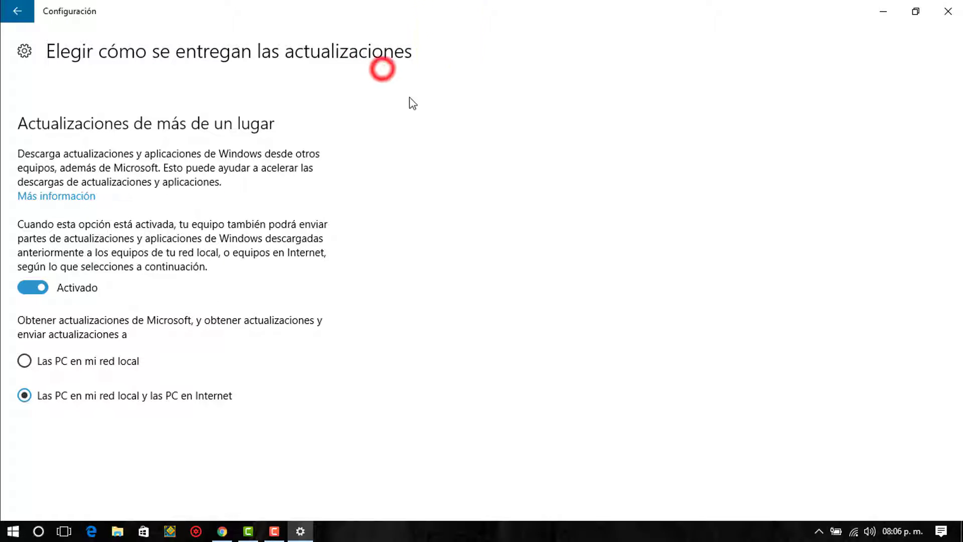
right_click(427, 5)
left_click(504, 168)
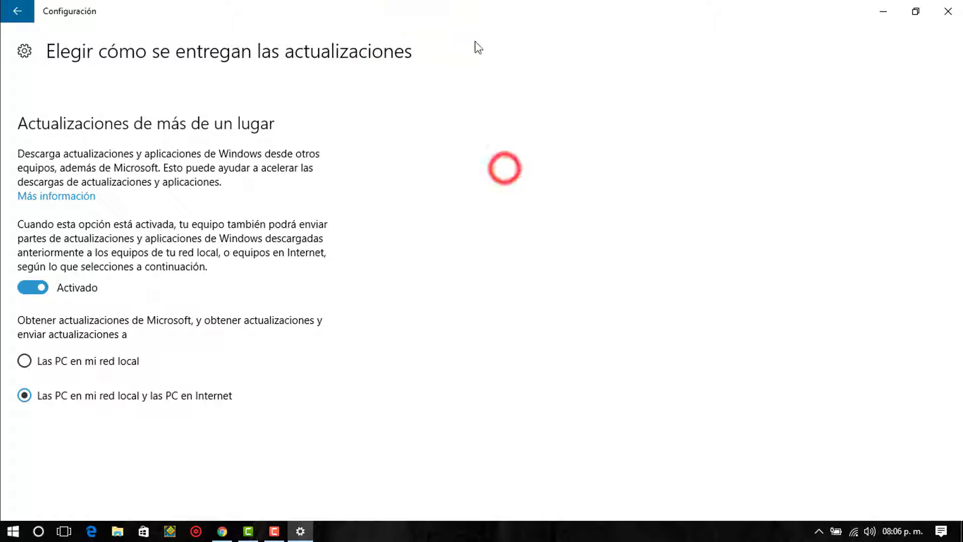
right_click(468, 4)
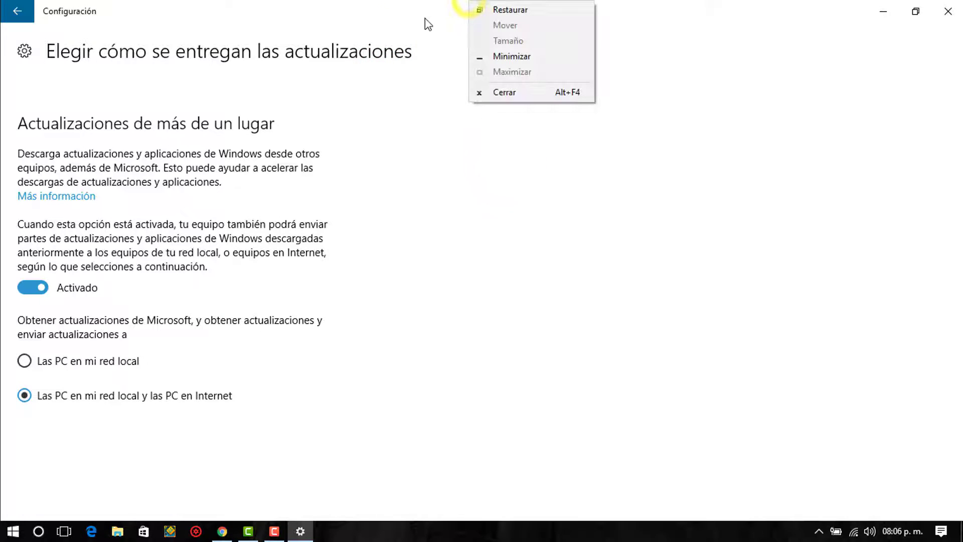
left_click(448, 173)
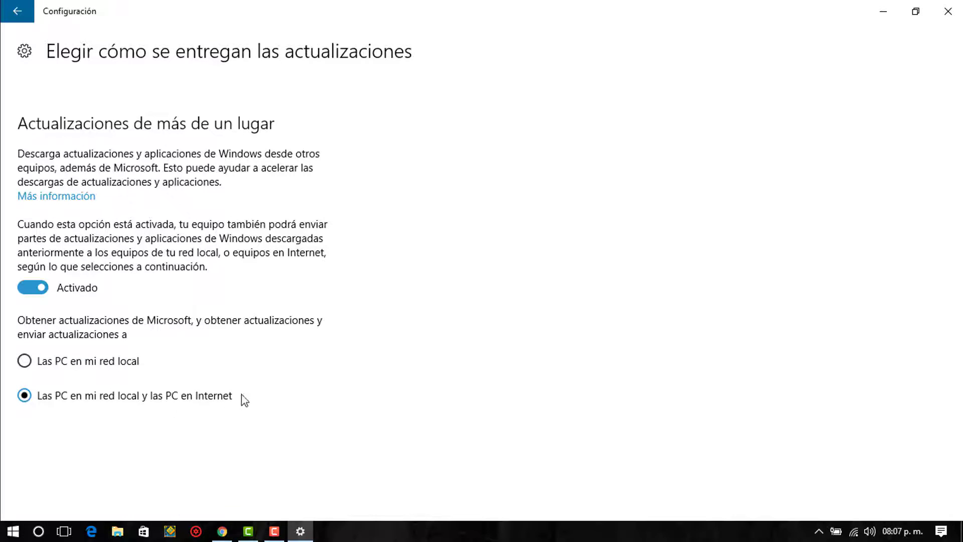
- Choose Las PC en mi red local for update delivery, switch off updates from more than one place, and close Settings
left_click(118, 365)
left_click(36, 295)
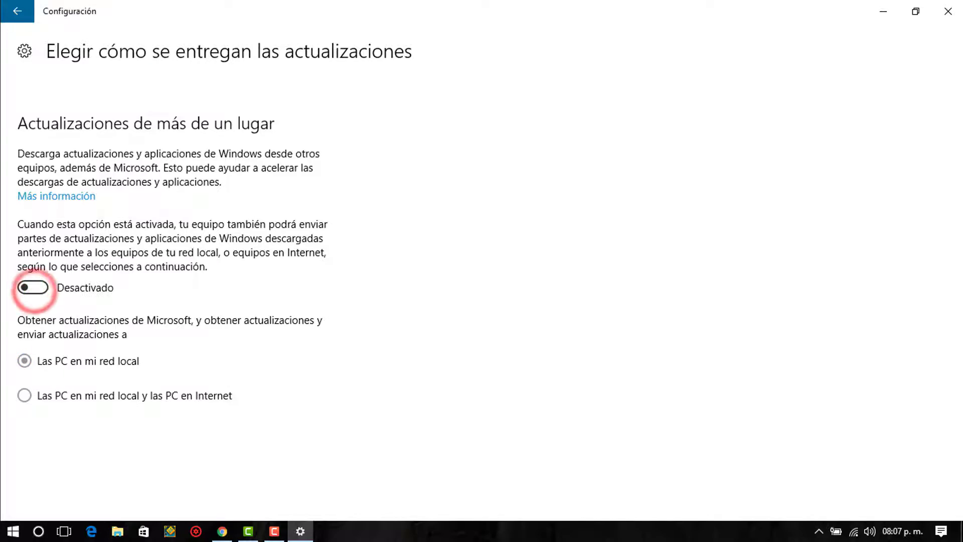
left_click(956, 6)
right_click(6, 536)
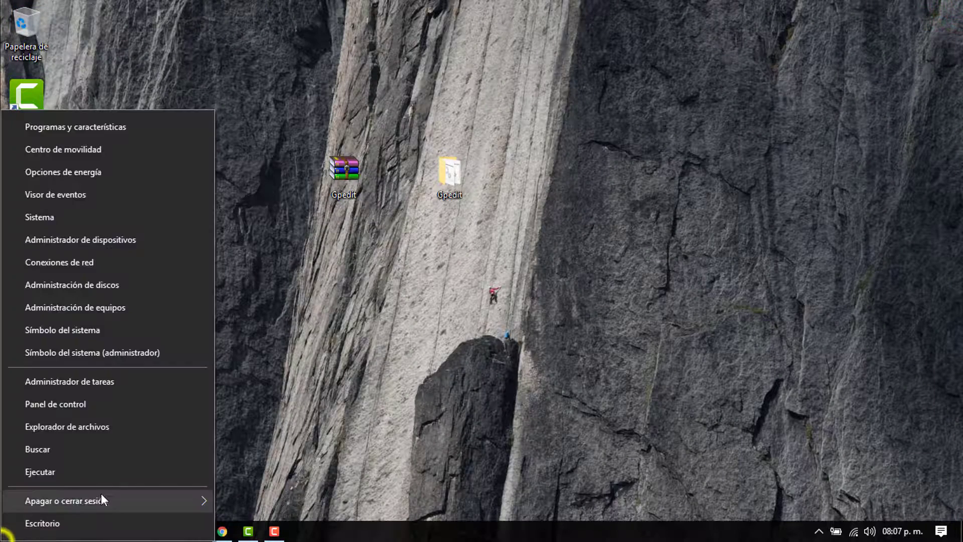
left_click(581, 274)
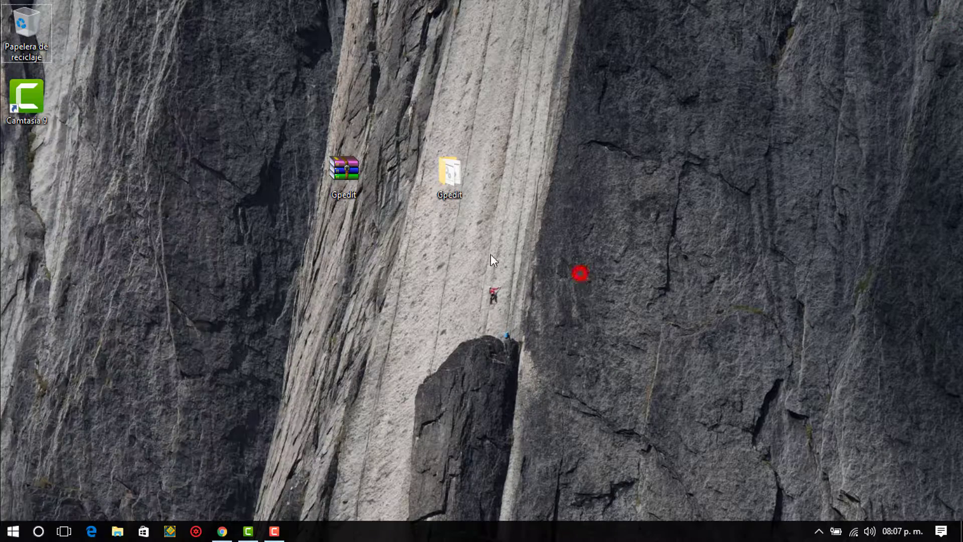
- Move the Gpedit archive and the Gpedit folder from the desktop to the Recycle Bin
left_click_drag(189, 252, 276, 269)
left_click_drag(710, 193, 26, 32)
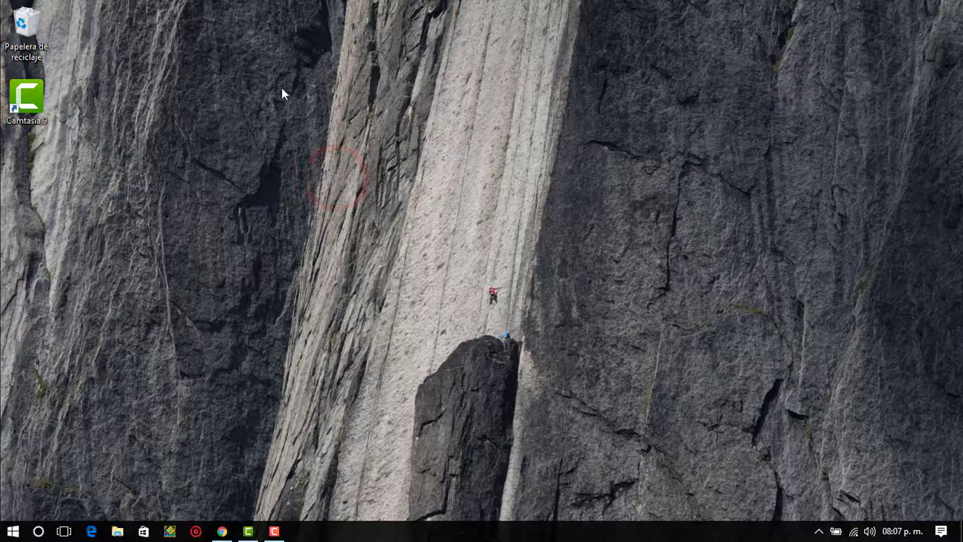
left_click(827, 6)
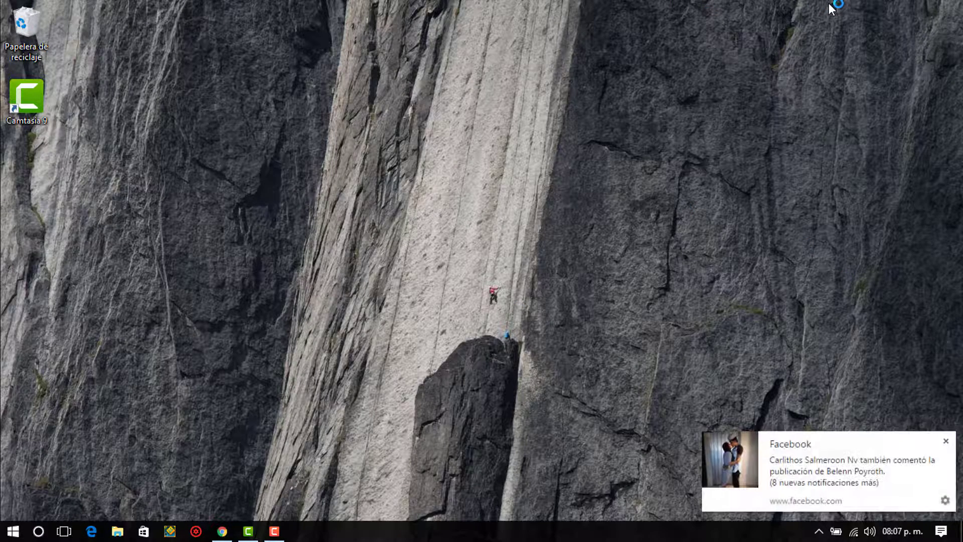
- Dismiss the Facebook notification and refresh the desktop
left_click(947, 441)
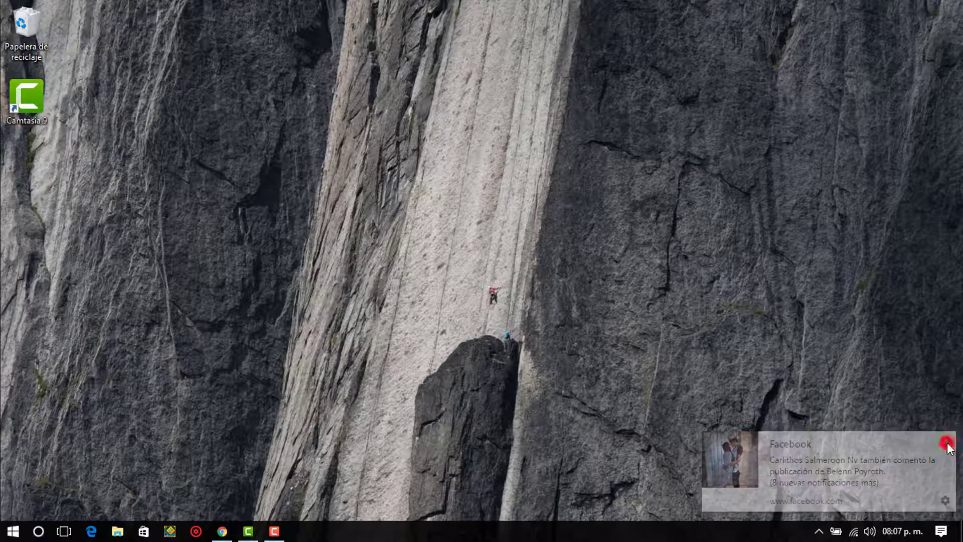
right_click(235, 119)
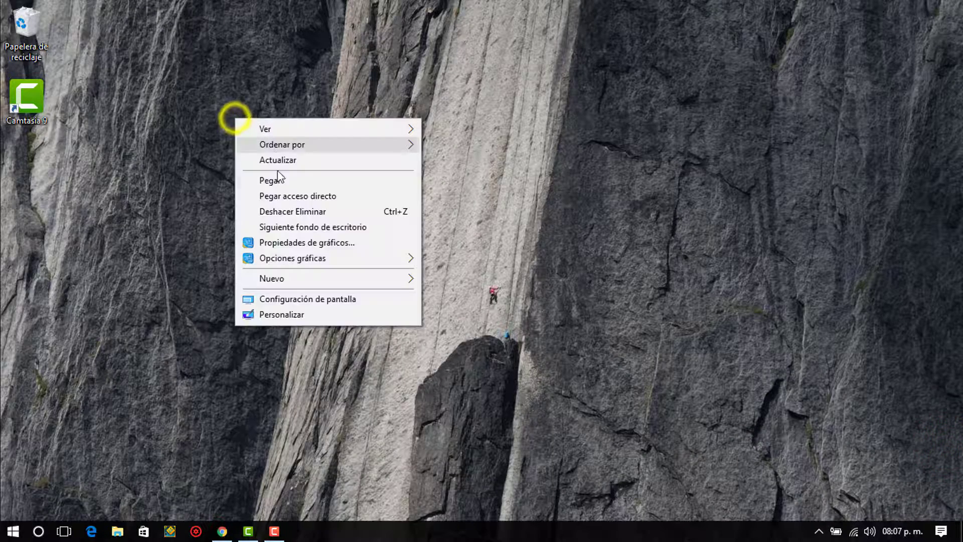
left_click(287, 164)
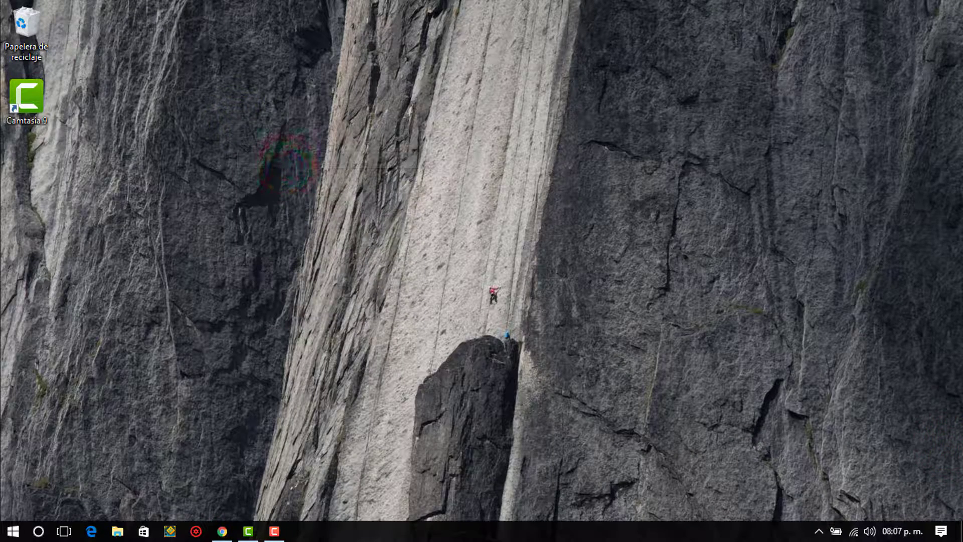
left_click_drag(947, 54, 44, 360)
mouse_move(282, 521)
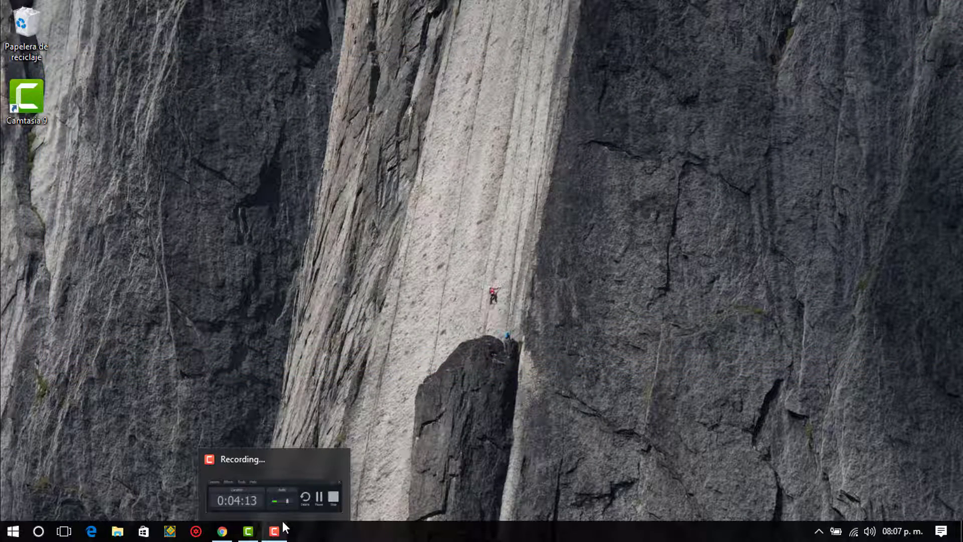